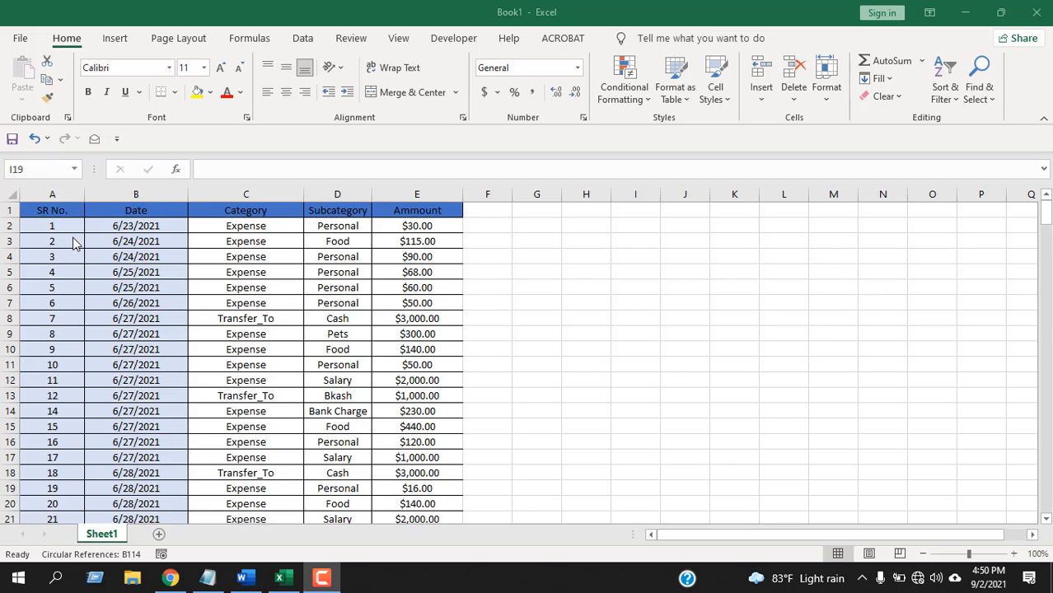
Look over the expense table's rows and columns, including its Subcategory entries.
click(536, 241)
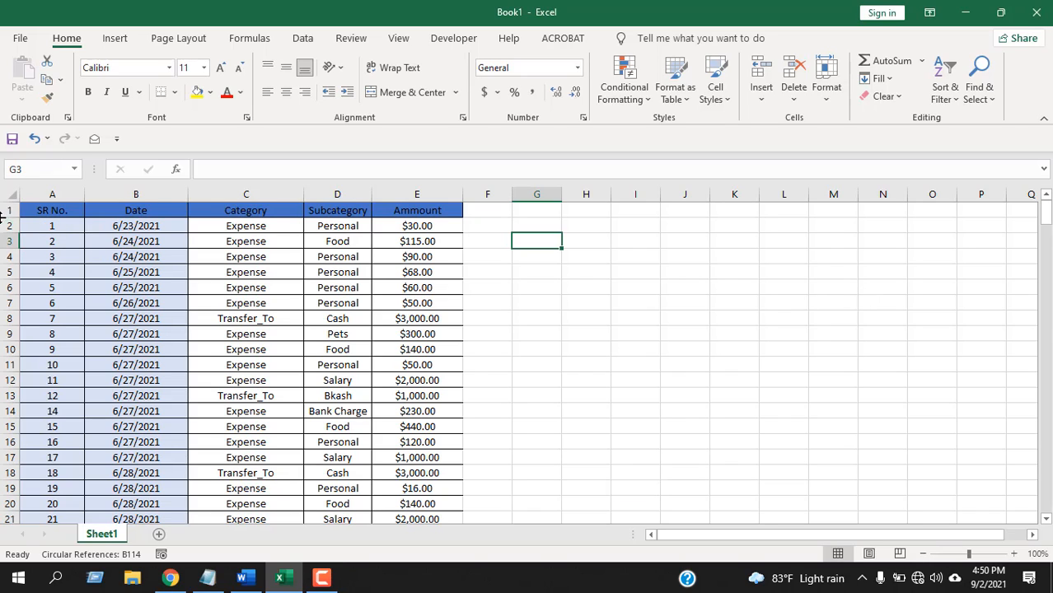
click(4, 226)
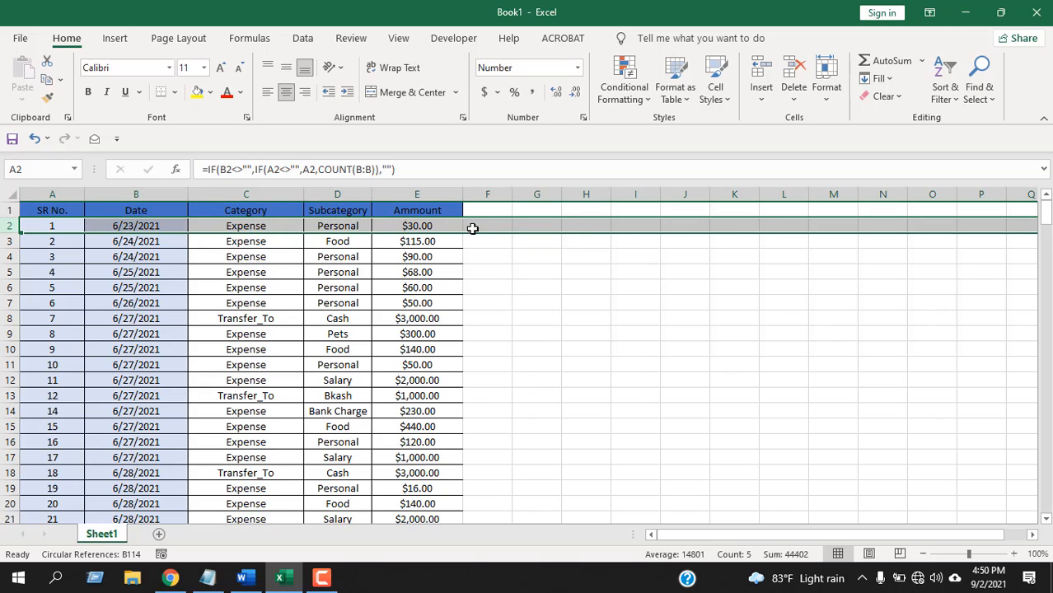
drag(820, 534, 972, 533)
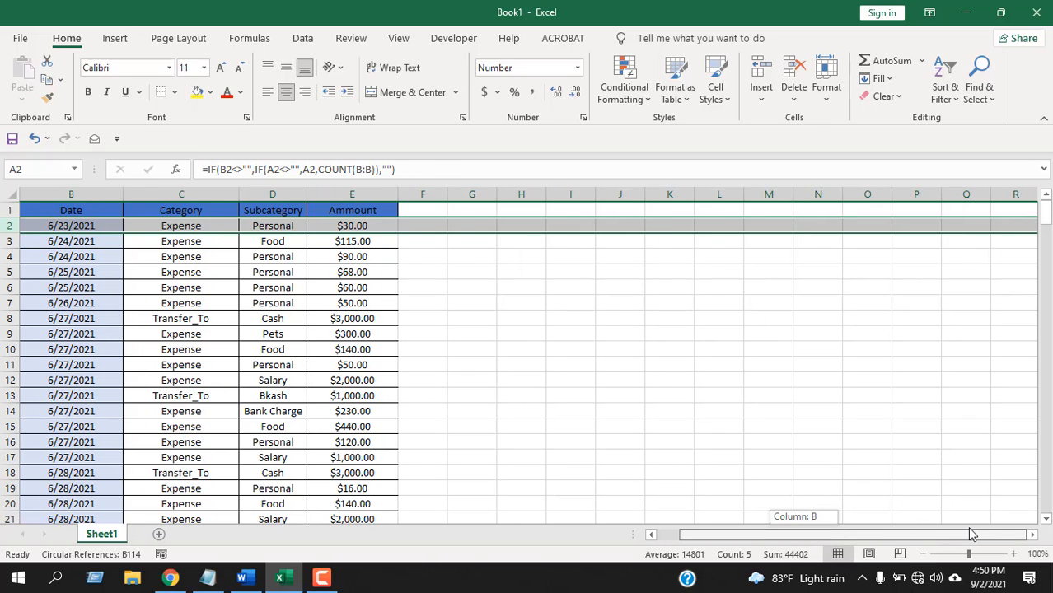
drag(842, 541, 773, 536)
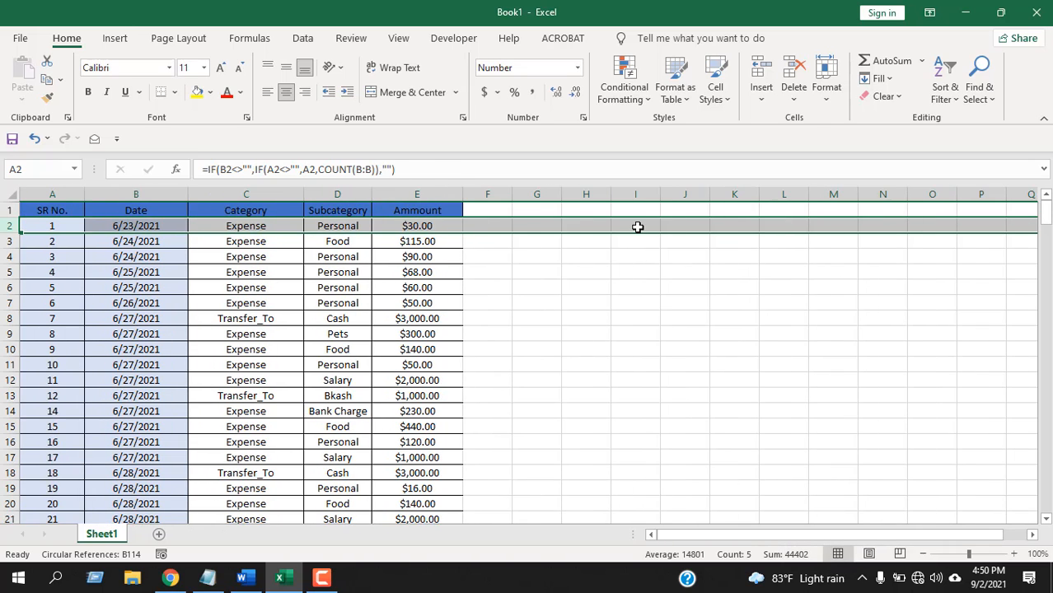
click(581, 288)
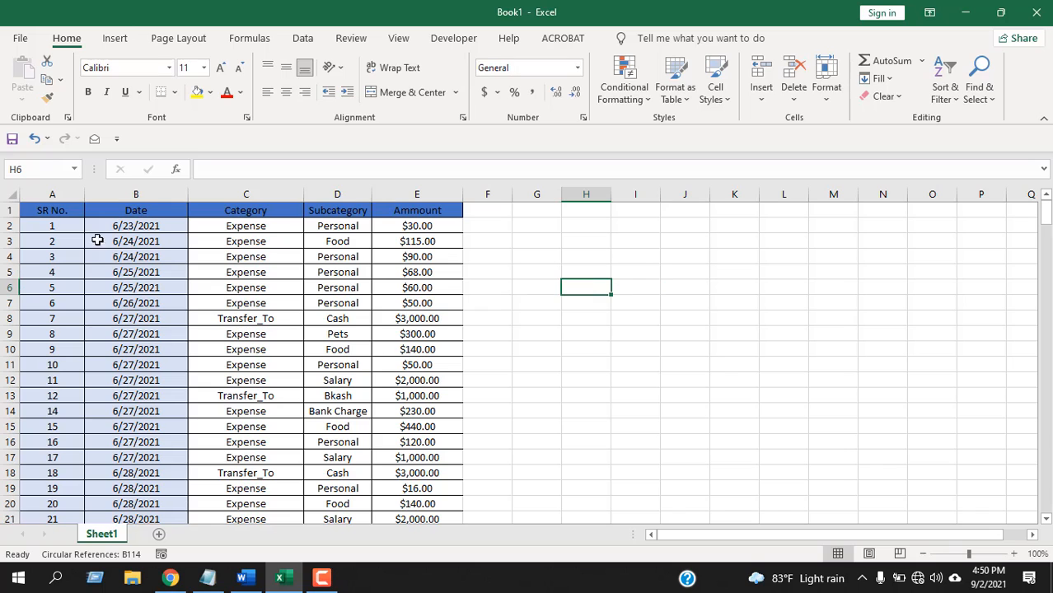
click(38, 227)
drag(39, 227, 427, 501)
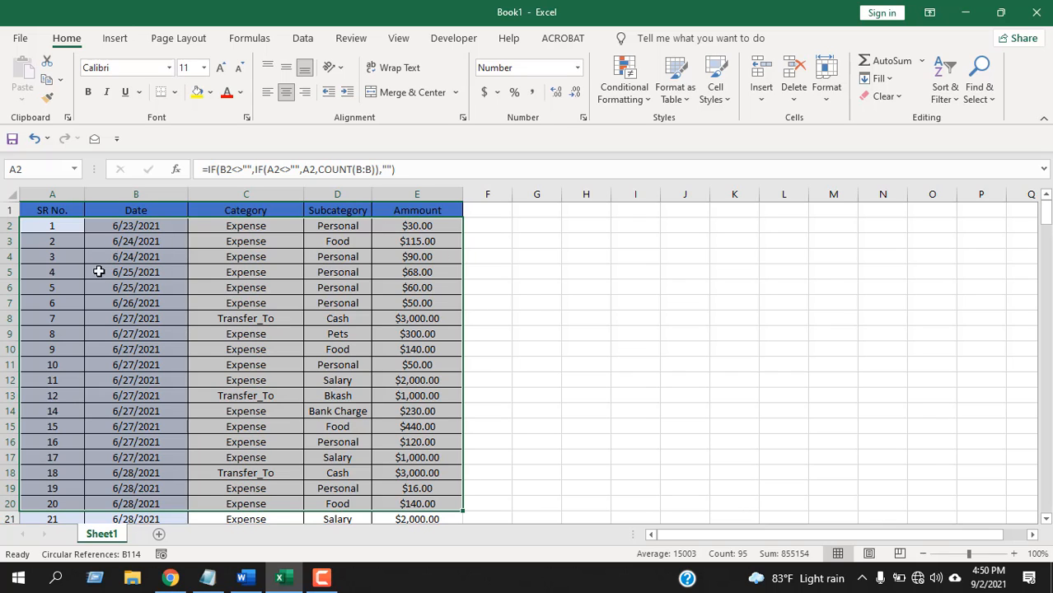
click(721, 320)
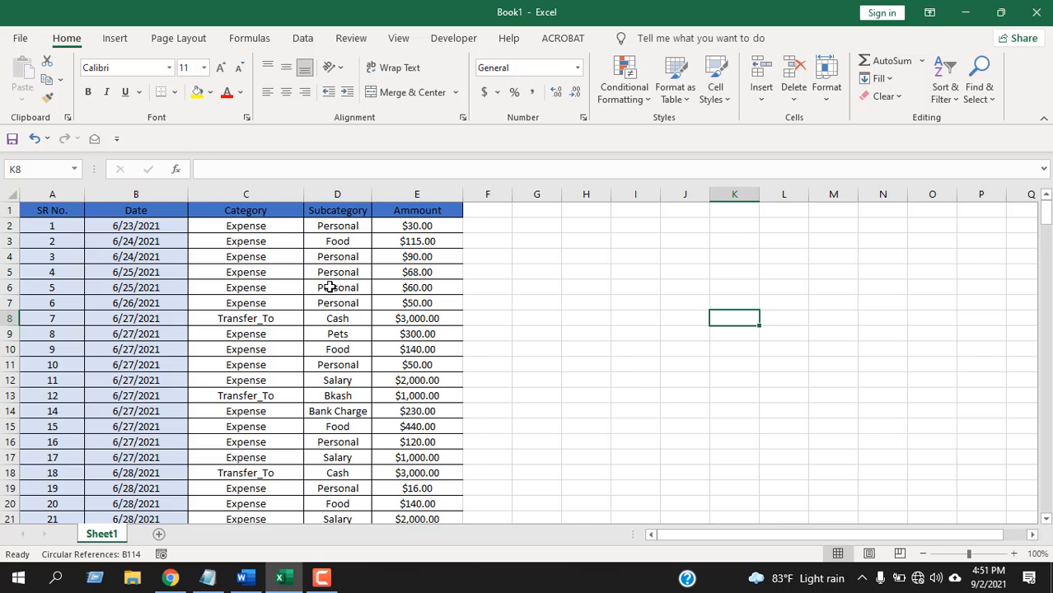
scroll(329, 286, down, 5)
scroll(330, 285, up, 5)
click(565, 254)
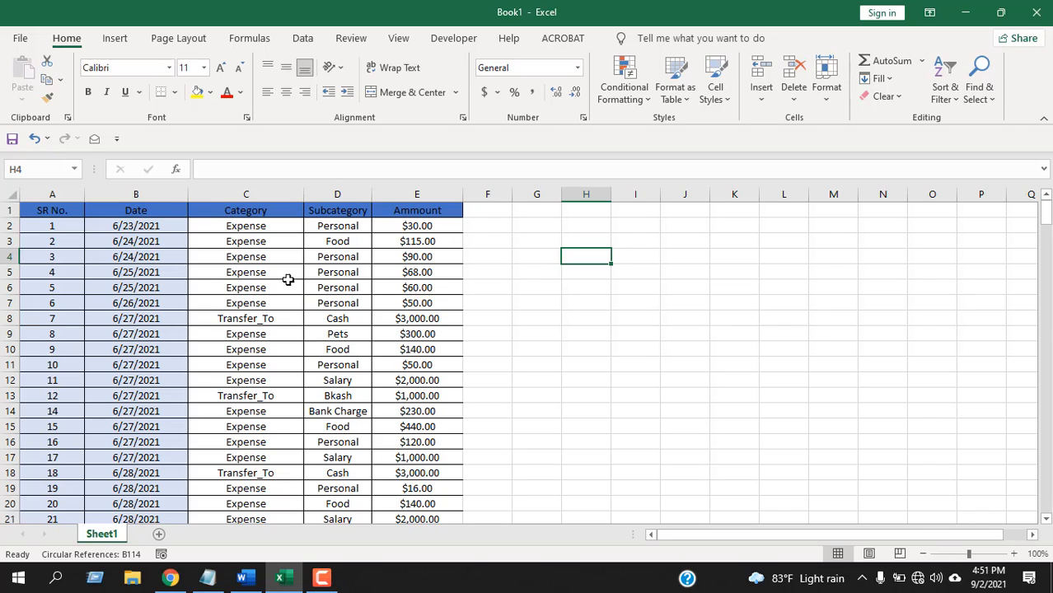
click(341, 223)
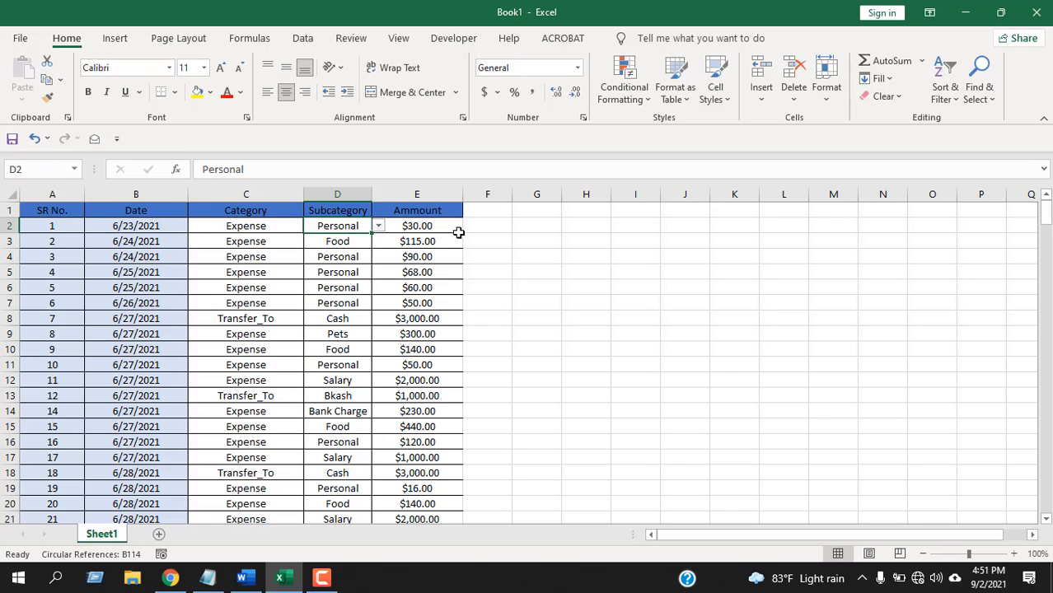
click(536, 241)
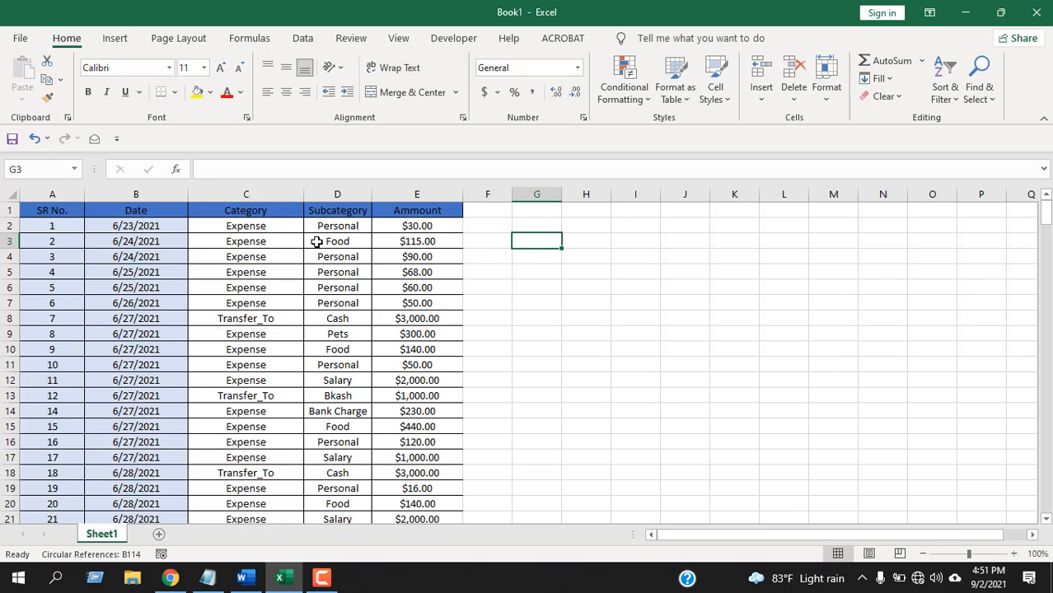
scroll(316, 241, down, 5)
scroll(316, 242, up, 5)
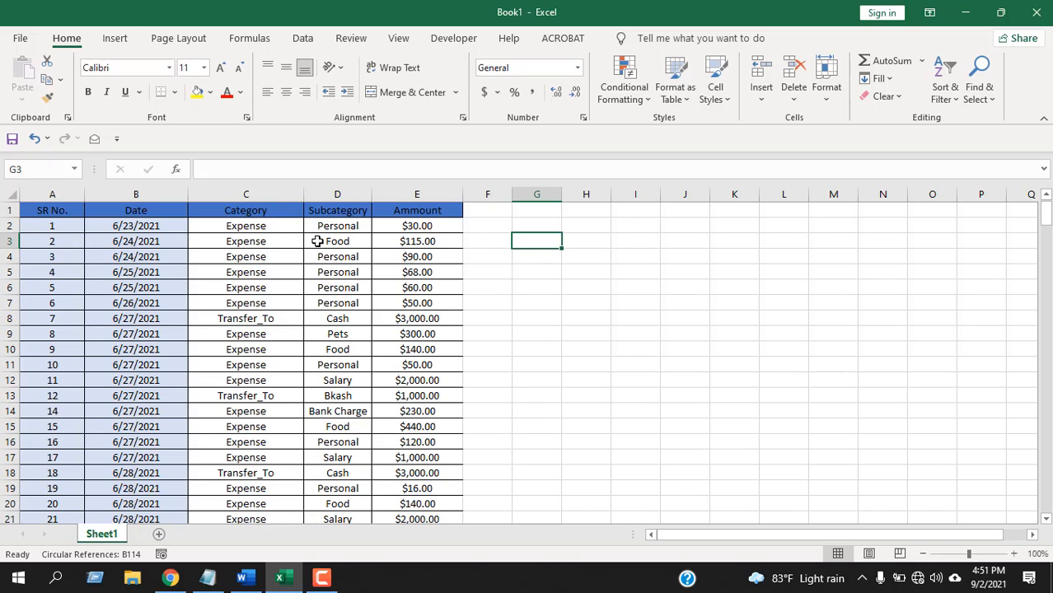
Select all of the table's data rows below the headers, from cell A2 to the last used cell.
click(49, 224)
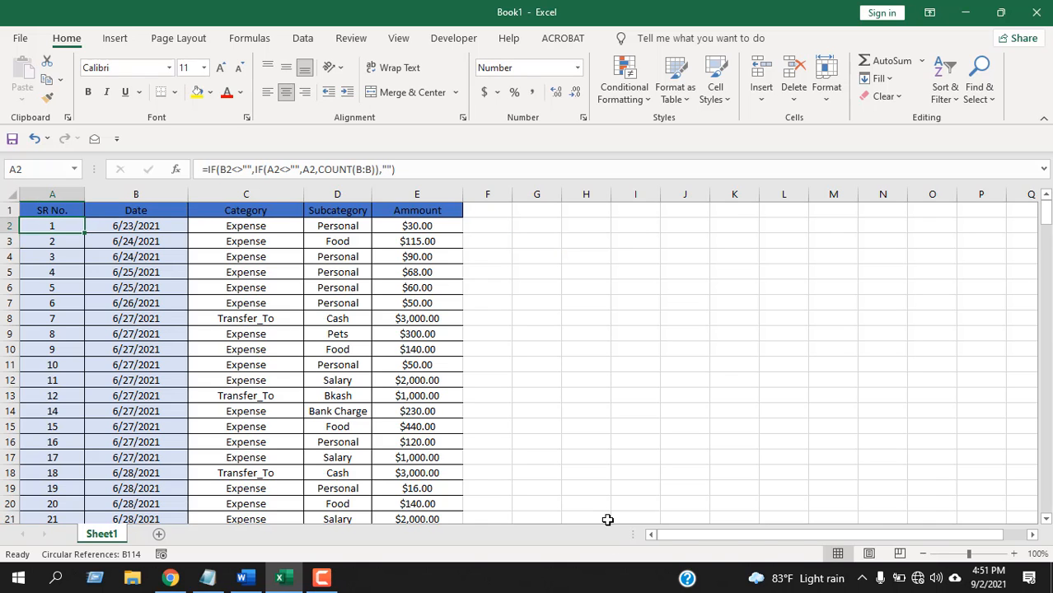
key(ctrl+shift+End)
scroll(369, 375, up, 15)
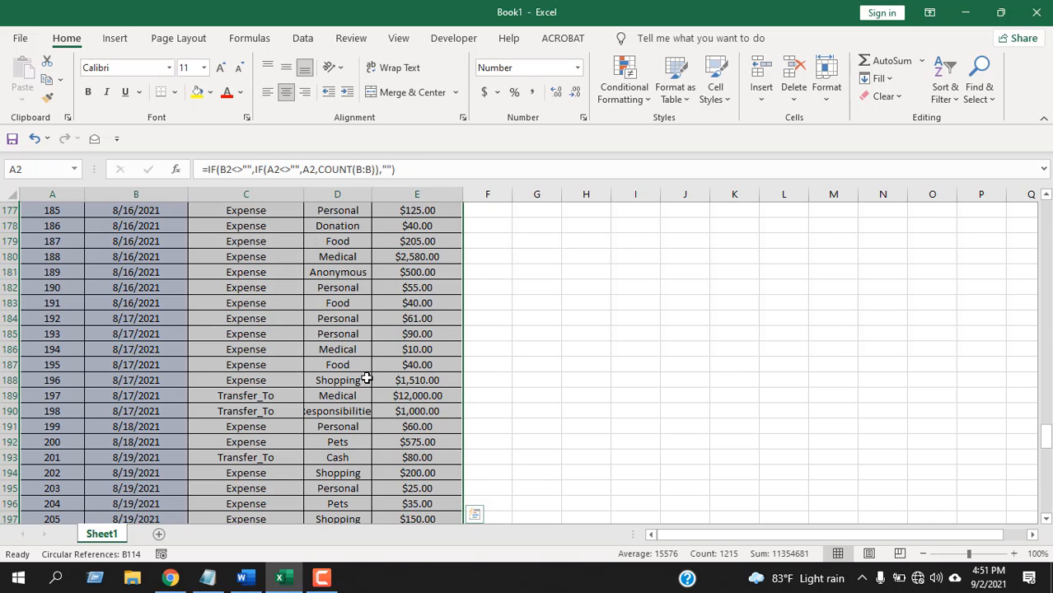
scroll(366, 378, up, 11)
drag(1046, 425, 1044, 204)
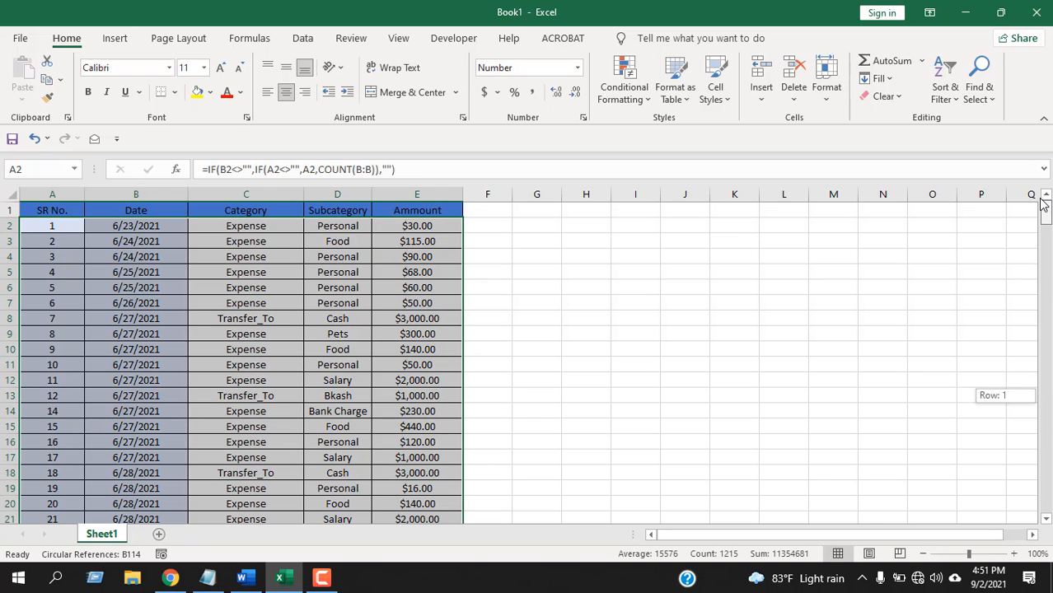
Create a new conditional formatting rule that uses a formula to determine which cells to format.
click(633, 73)
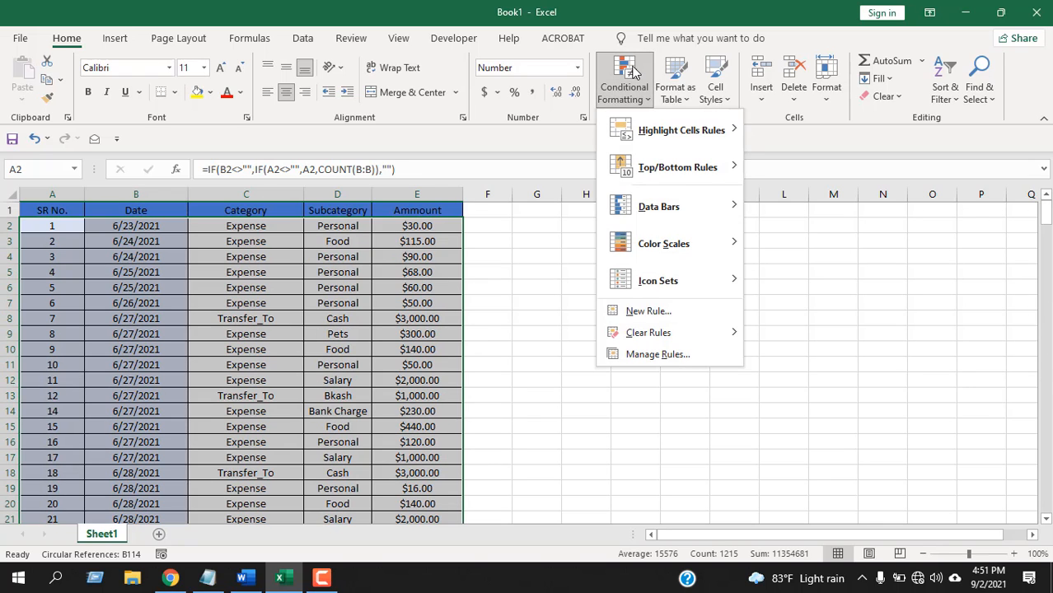
click(704, 317)
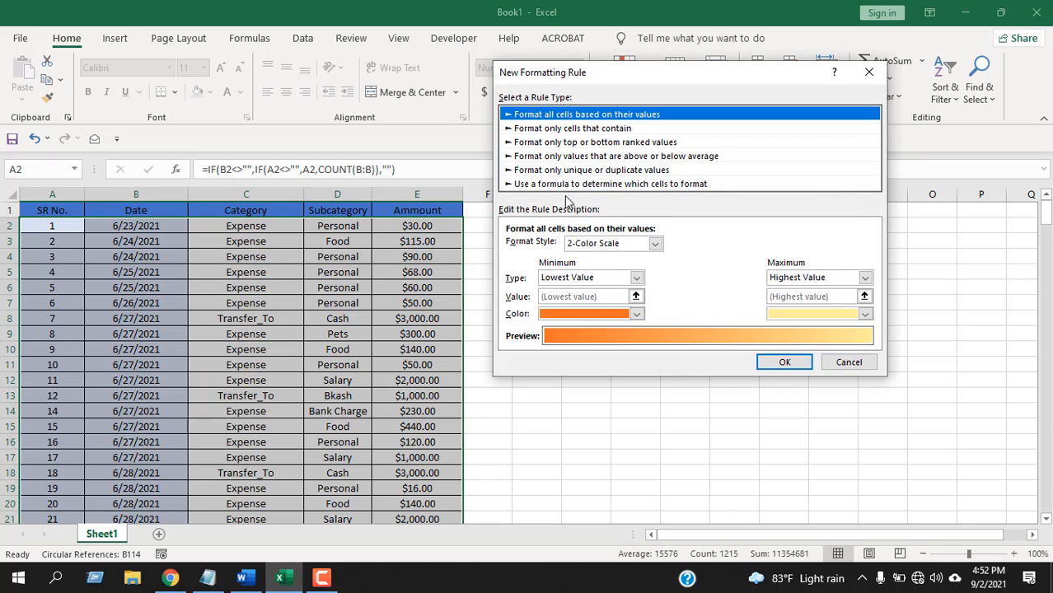
click(526, 184)
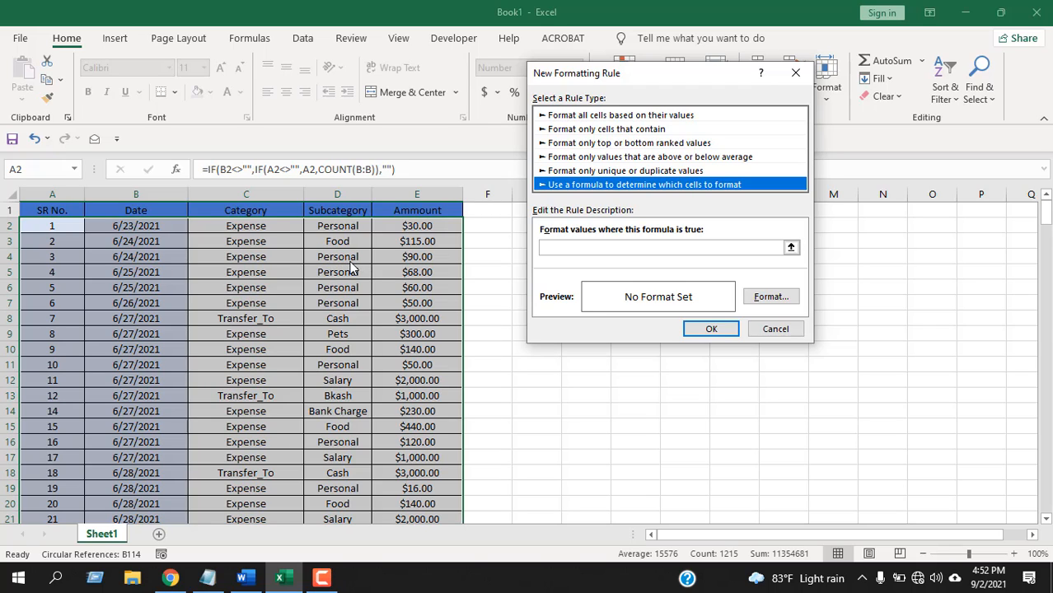
Set the rule's formula to =$D2=$G$1 so each row's Subcategory is compared with cell G1.
click(563, 249)
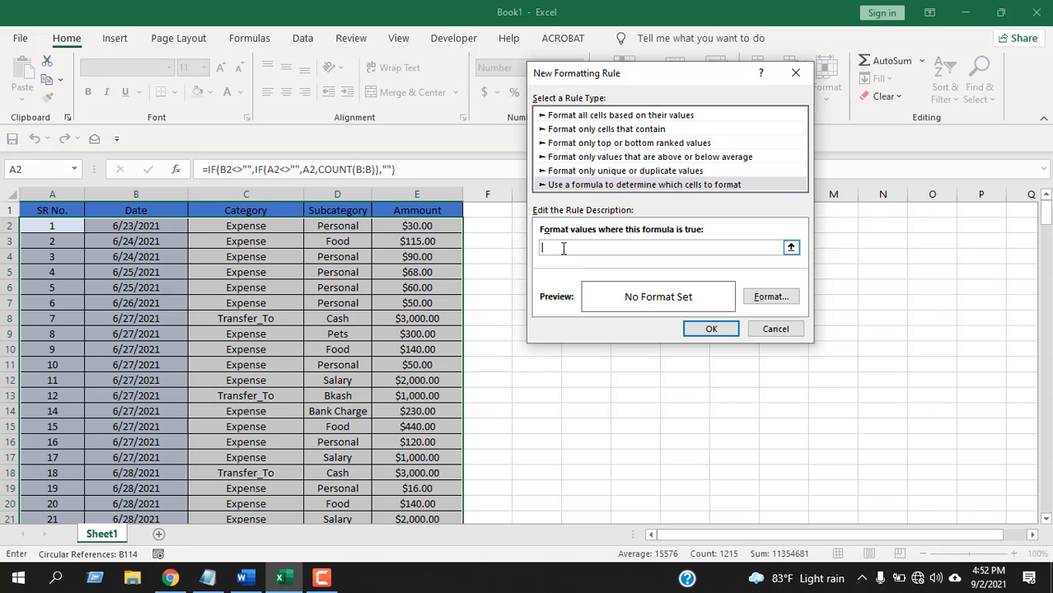
drag(568, 73, 651, 72)
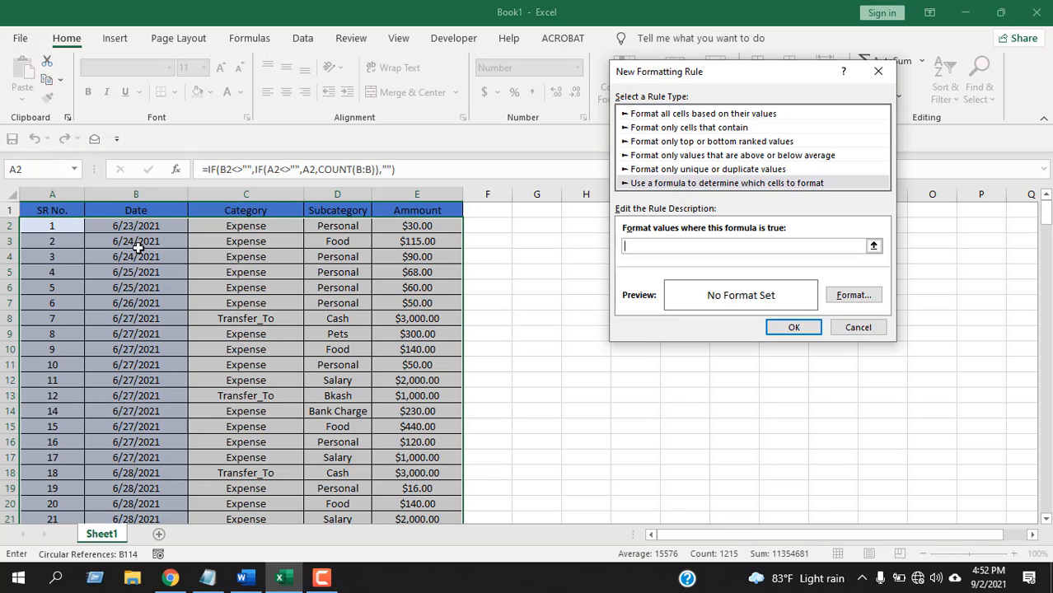
click(337, 227)
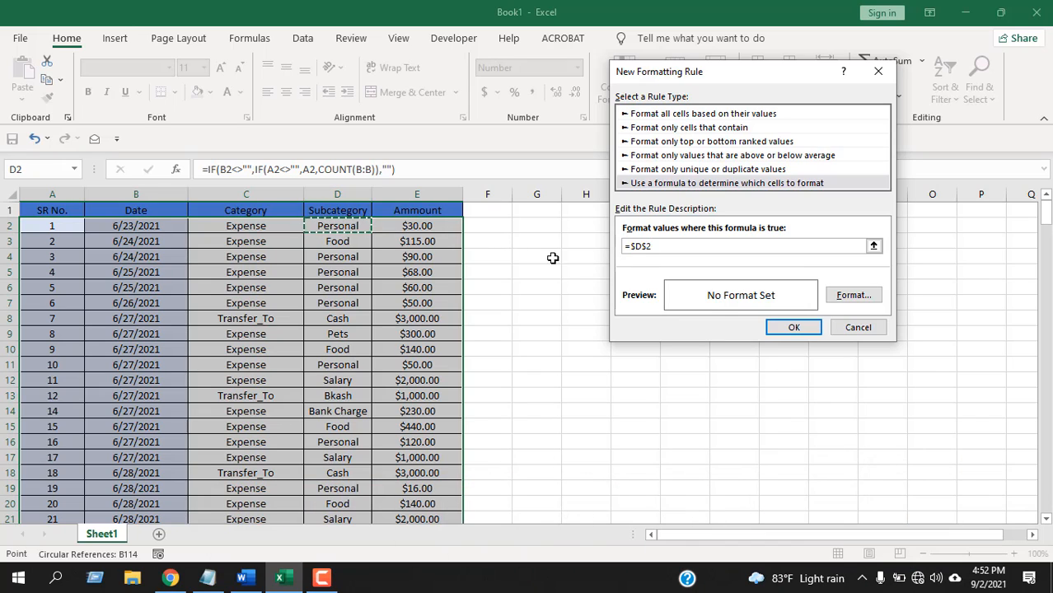
click(642, 246)
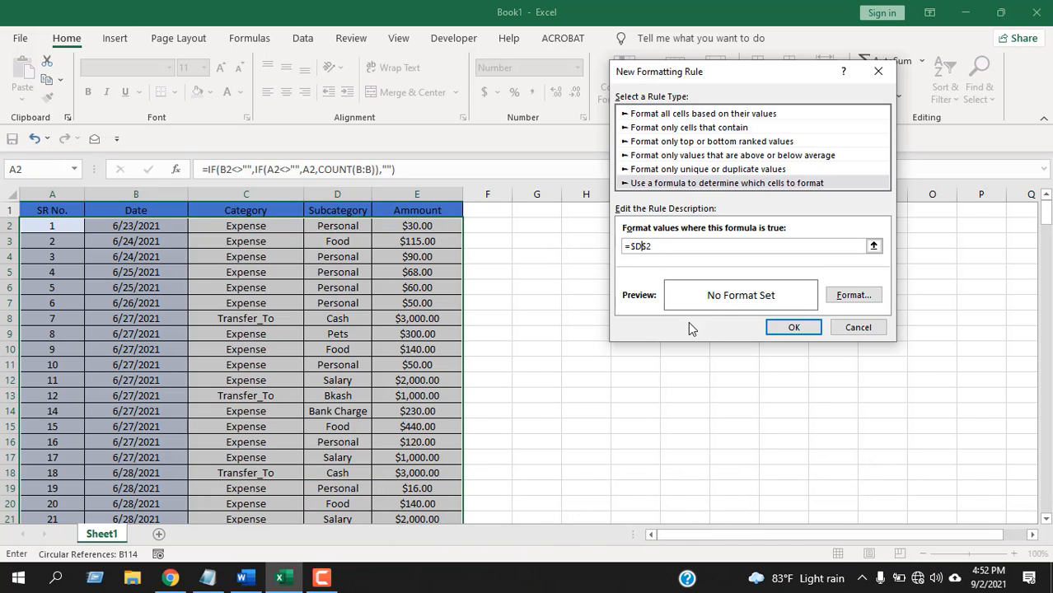
key(Delete)
click(537, 213)
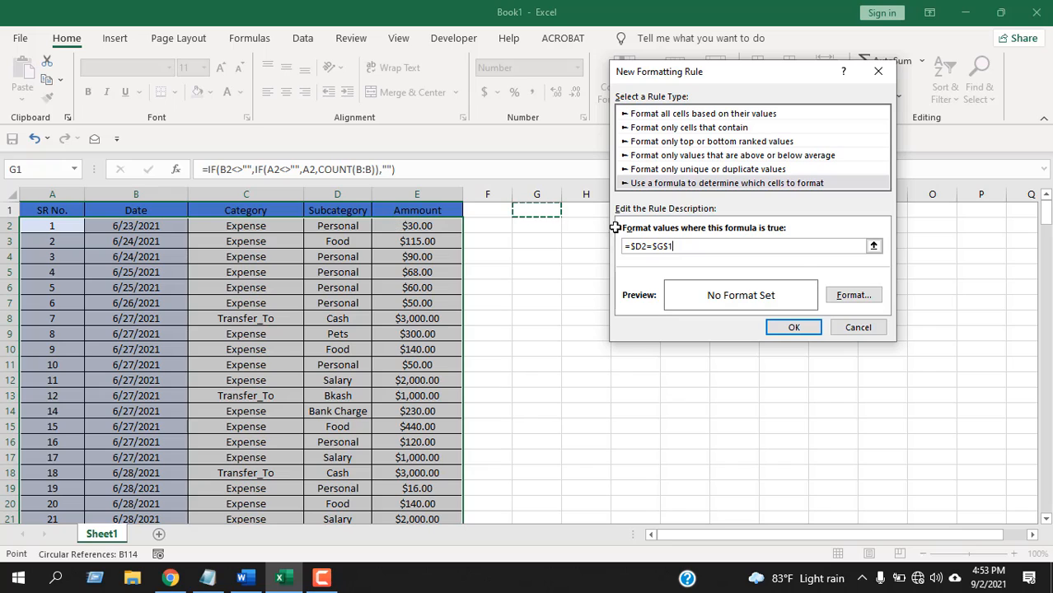
text(1)
Give the rule a bright yellow background fill and apply it to the selected data rows.
click(873, 296)
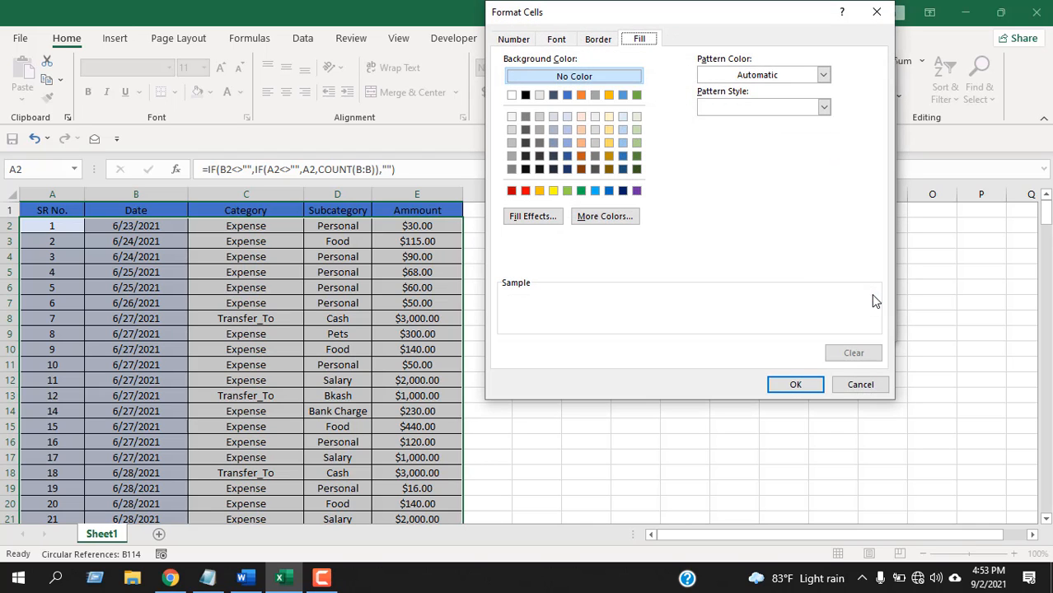
click(554, 191)
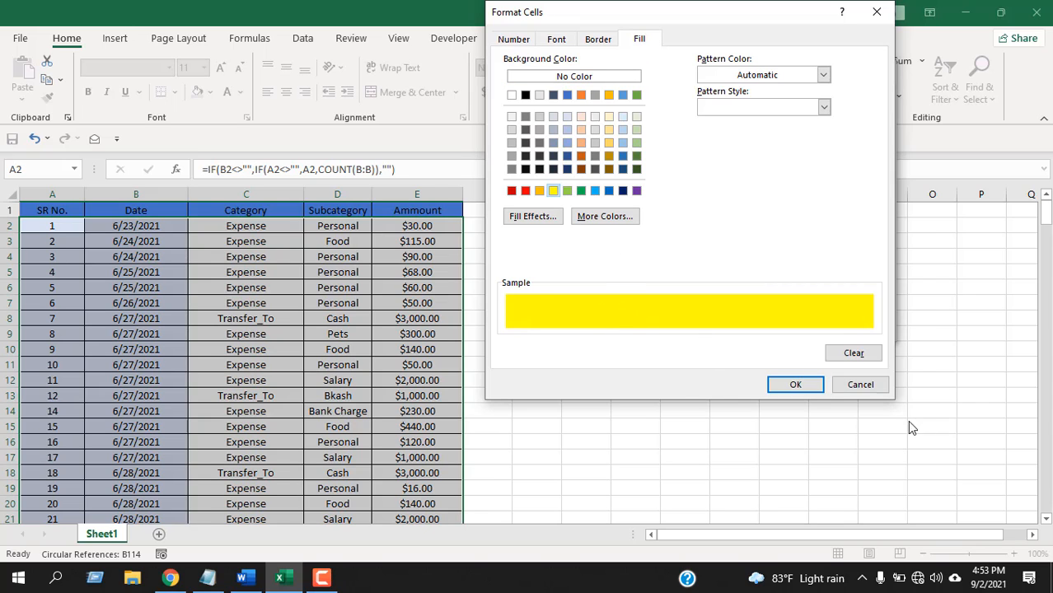
click(811, 386)
click(813, 334)
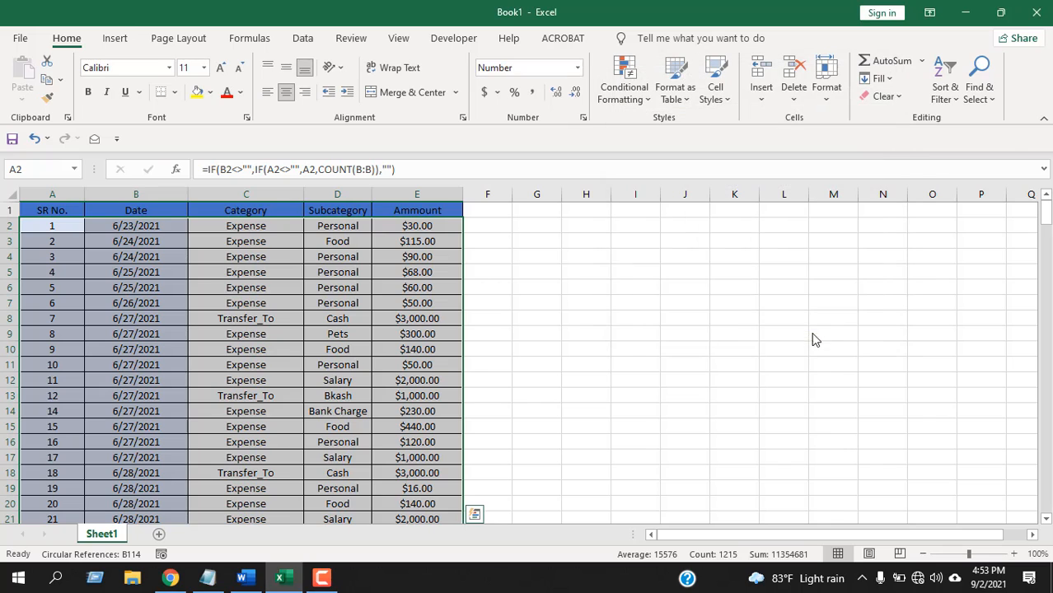
Enter Personal in cell G1 and check the row highlighting throughout the table.
click(551, 211)
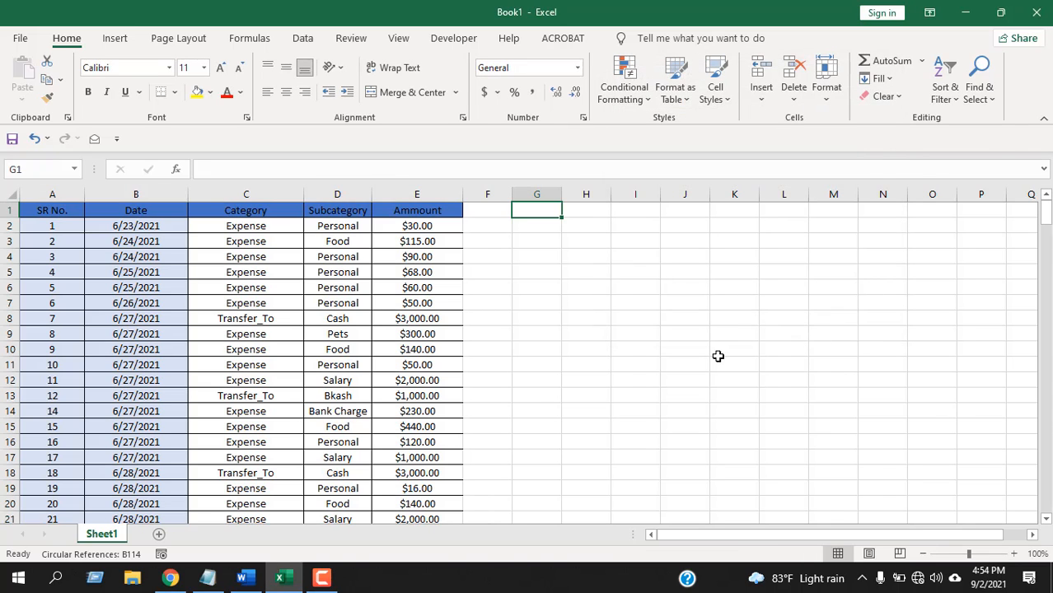
text(Personal)
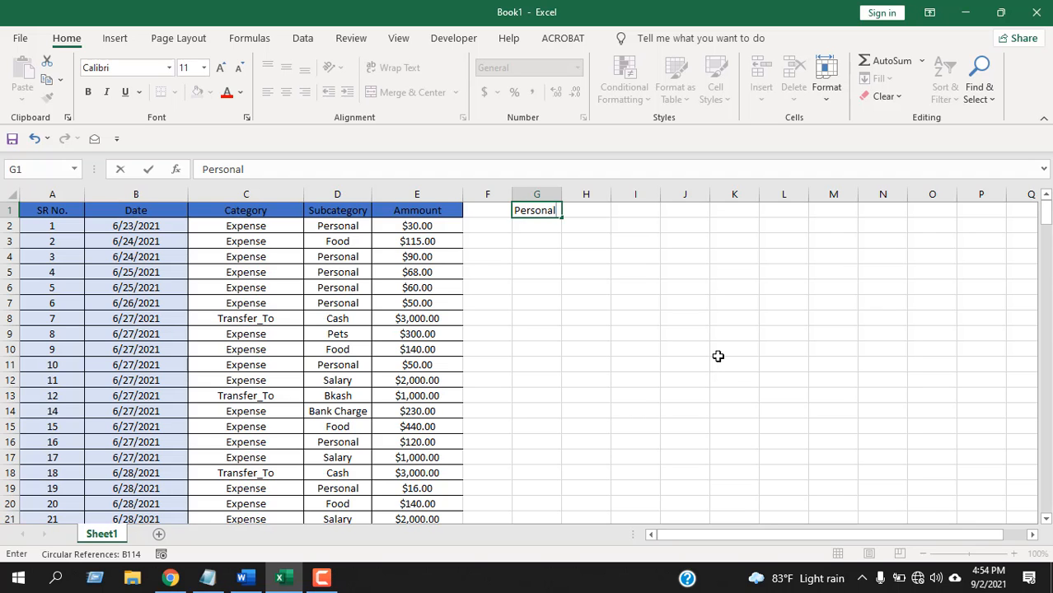
key(Return)
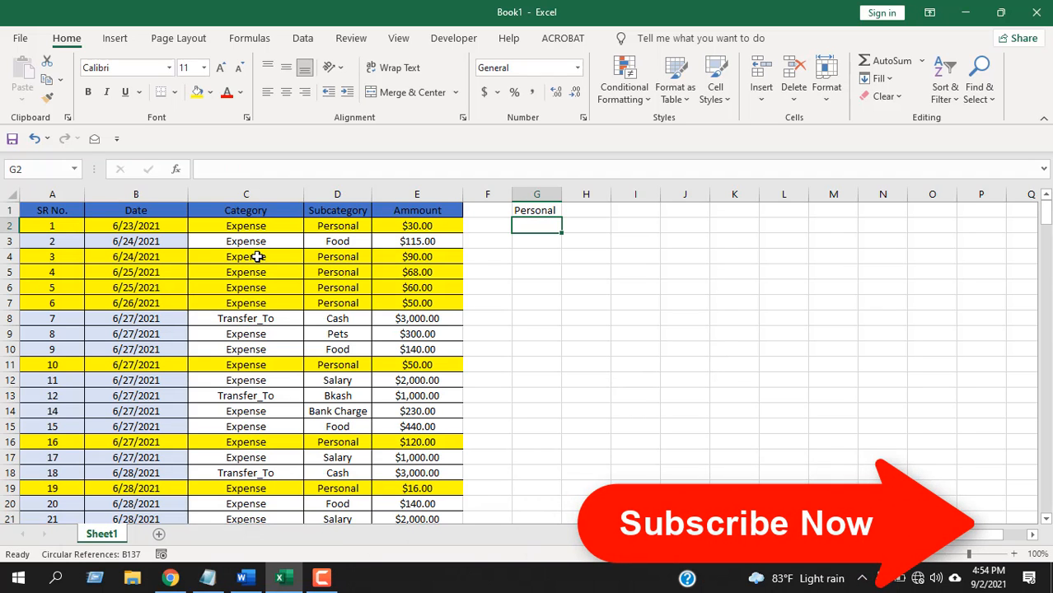
scroll(258, 257, down, 9)
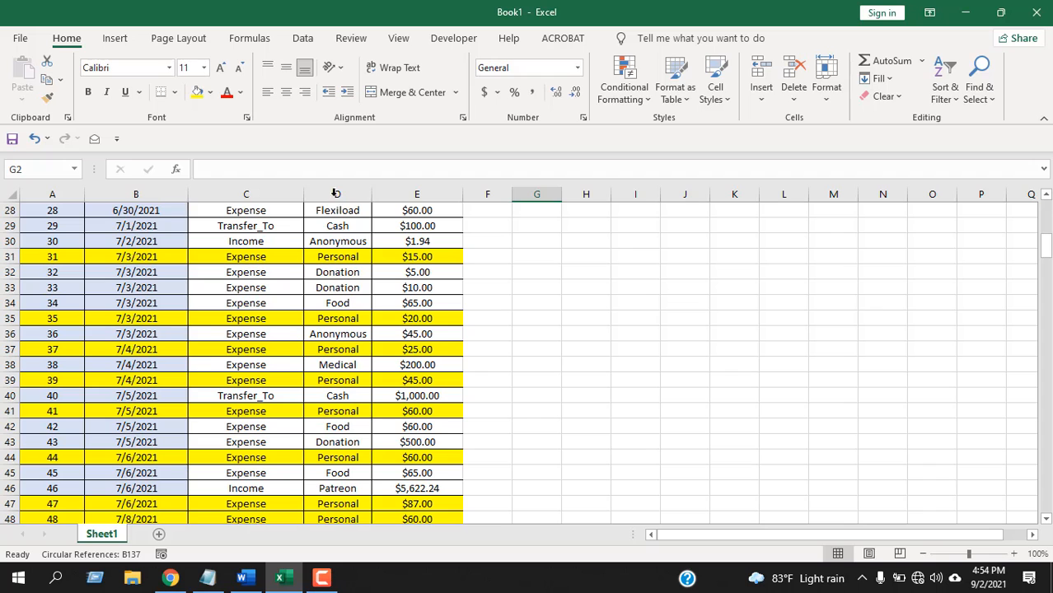
scroll(327, 278, down, 12)
scroll(327, 280, up, 20)
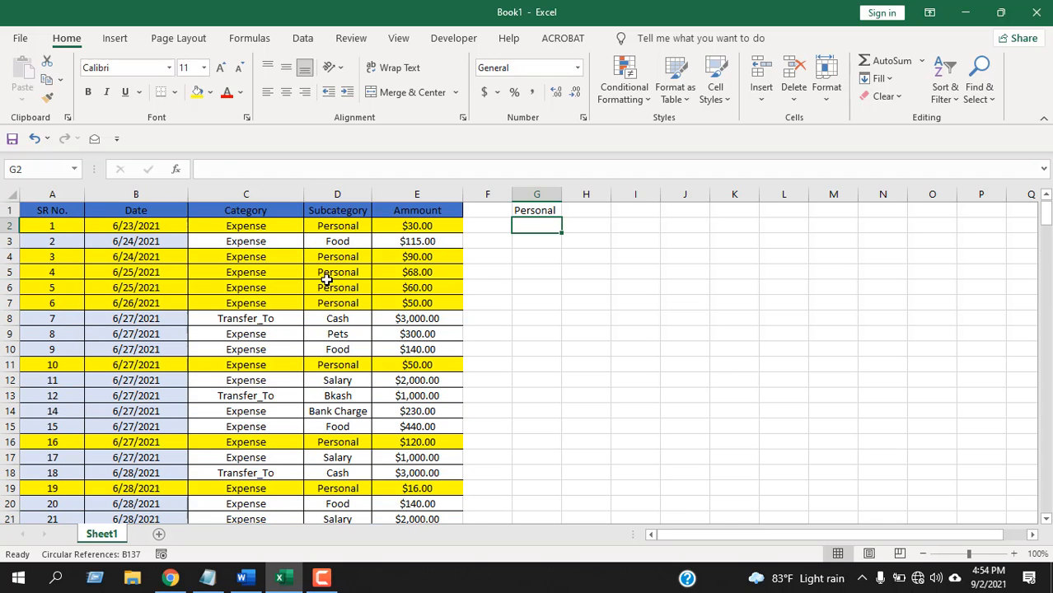
Change cell G1 to Food and check which rows are highlighted.
click(546, 210)
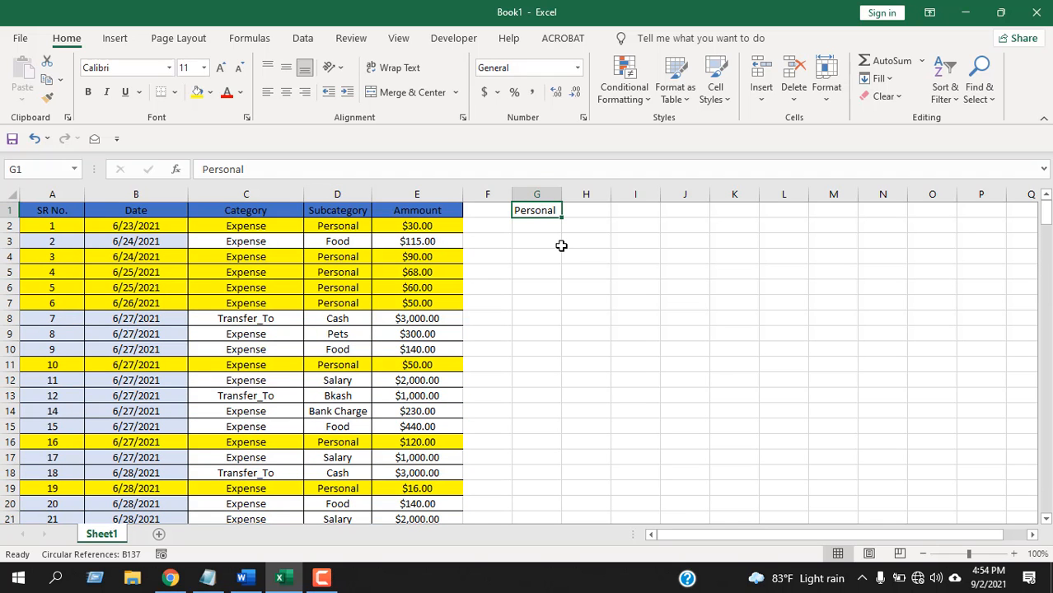
text(Food)
key(Return)
scroll(416, 272, down, 10)
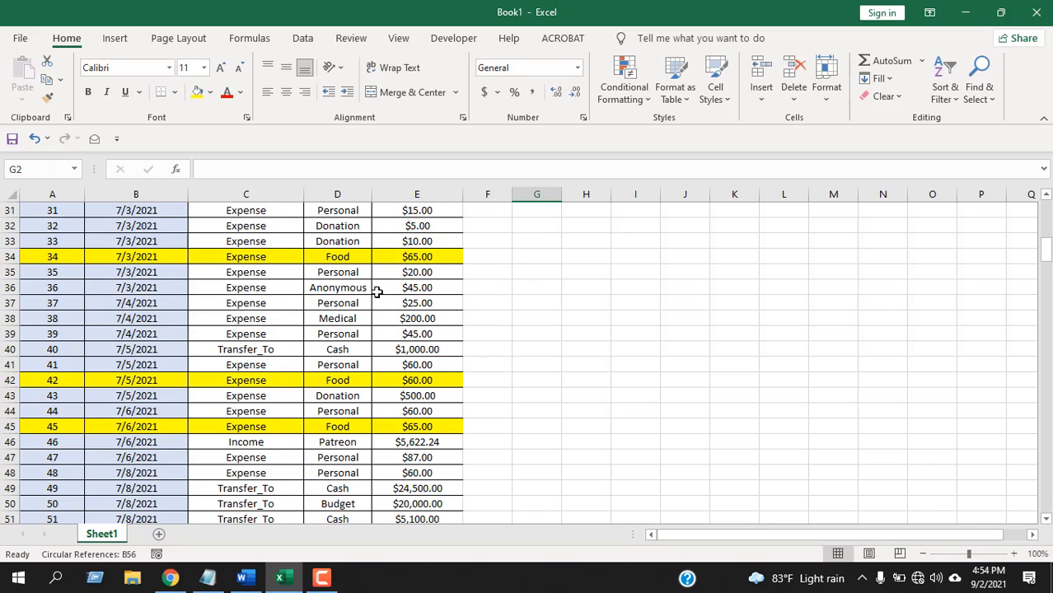
scroll(377, 292, up, 10)
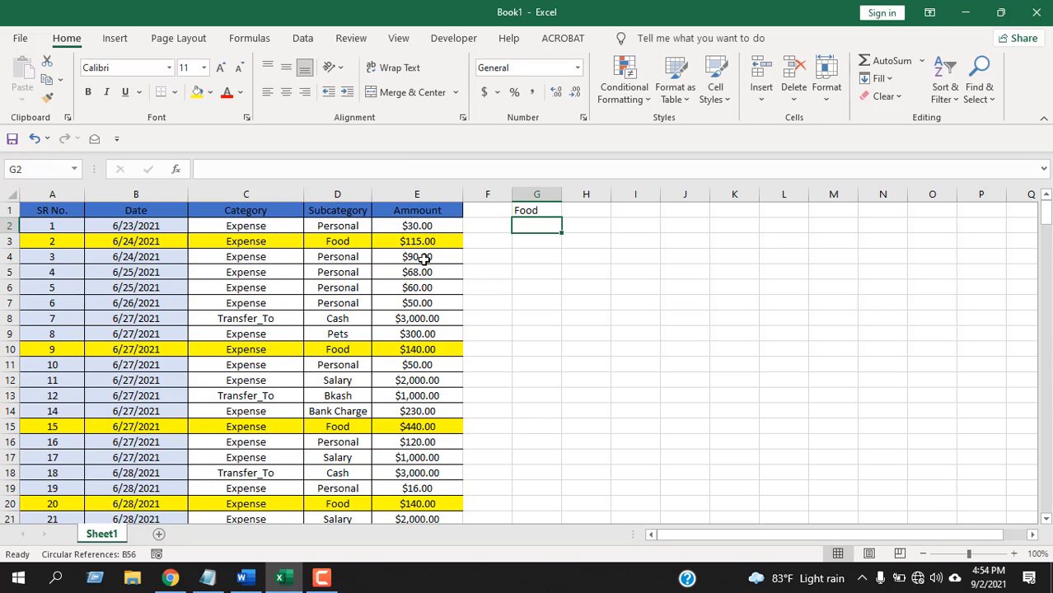
Set the lookup value in cell G1 back to Personal.
click(539, 210)
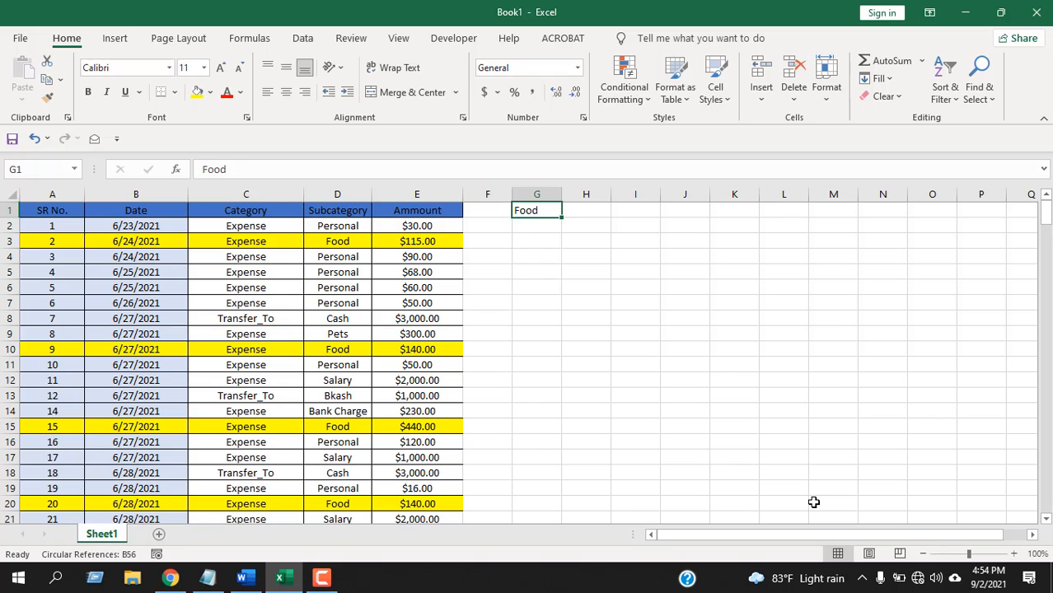
text(Personal)
key(Return)
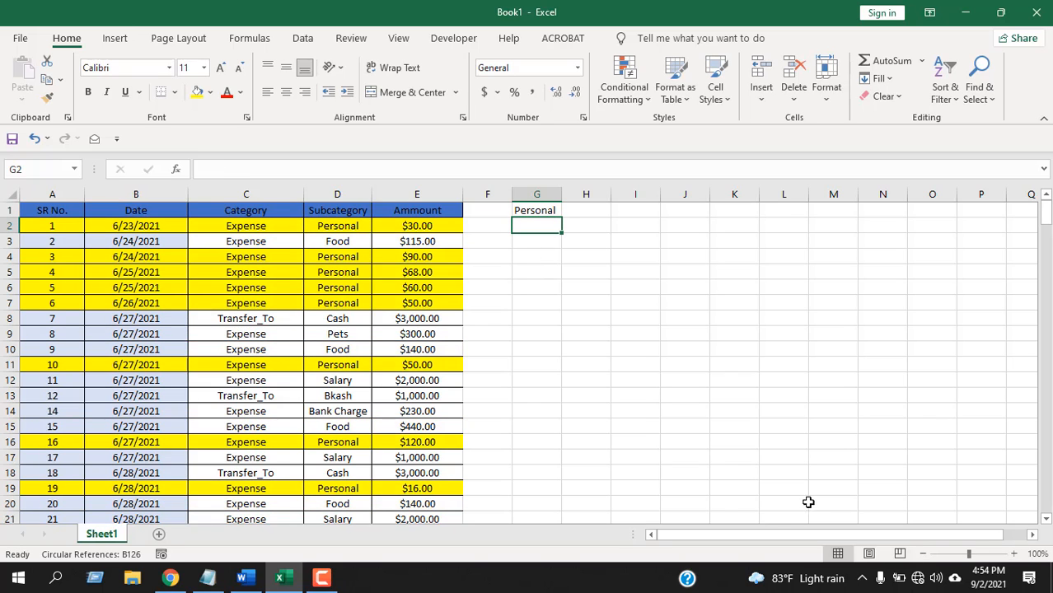
Clear the conditional formatting rules from the entire sheet.
scroll(346, 325, down, 12)
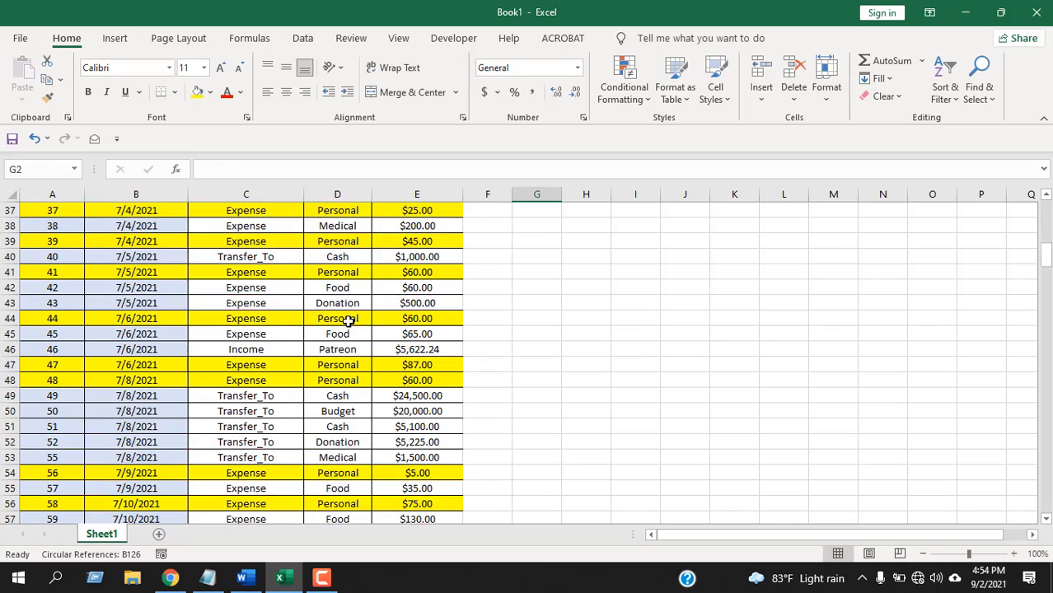
scroll(346, 325, up, 12)
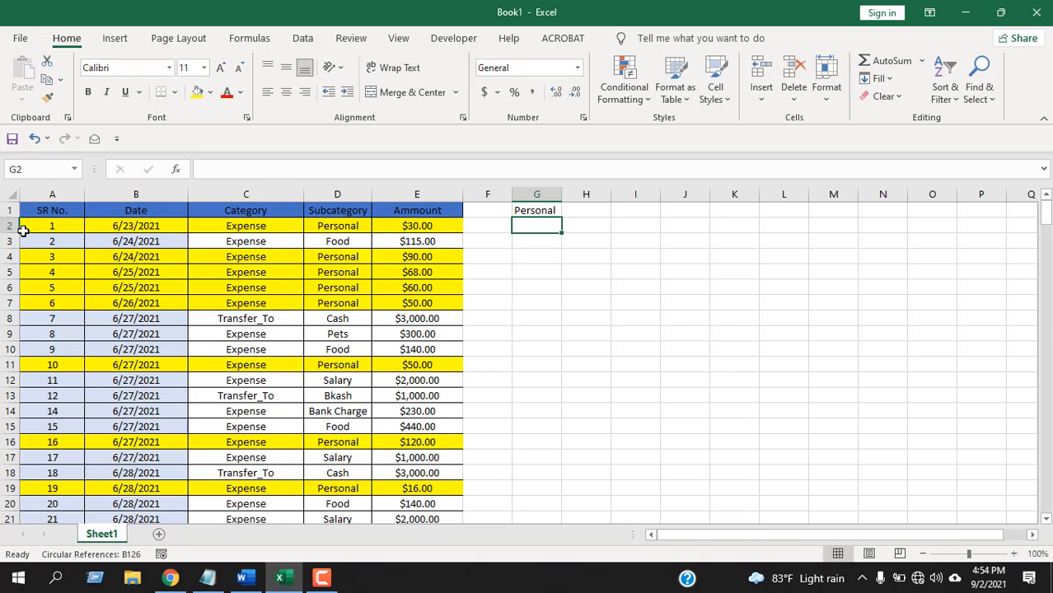
drag(25, 228, 445, 411)
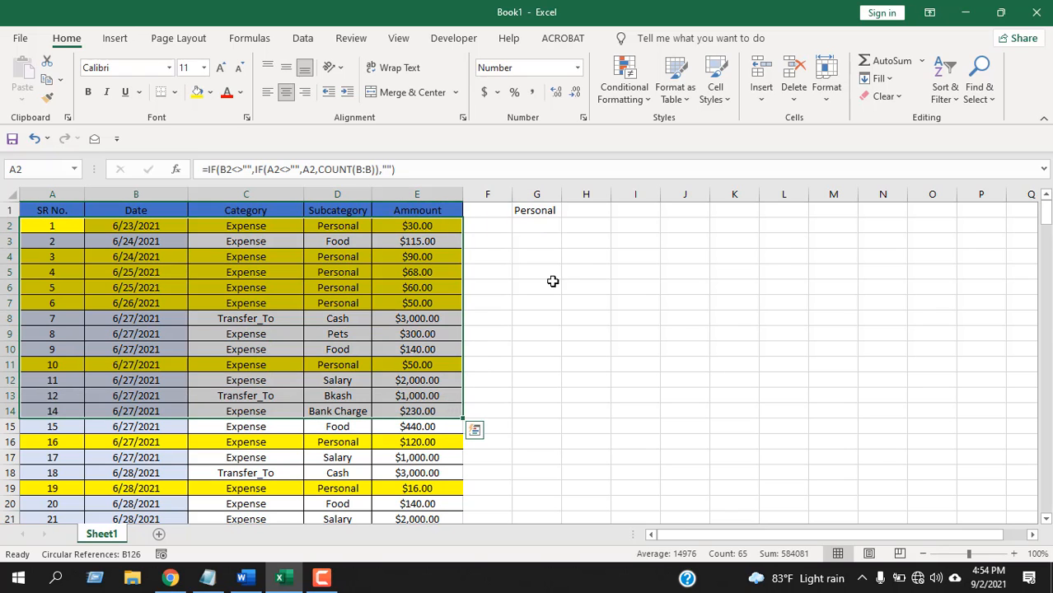
click(547, 212)
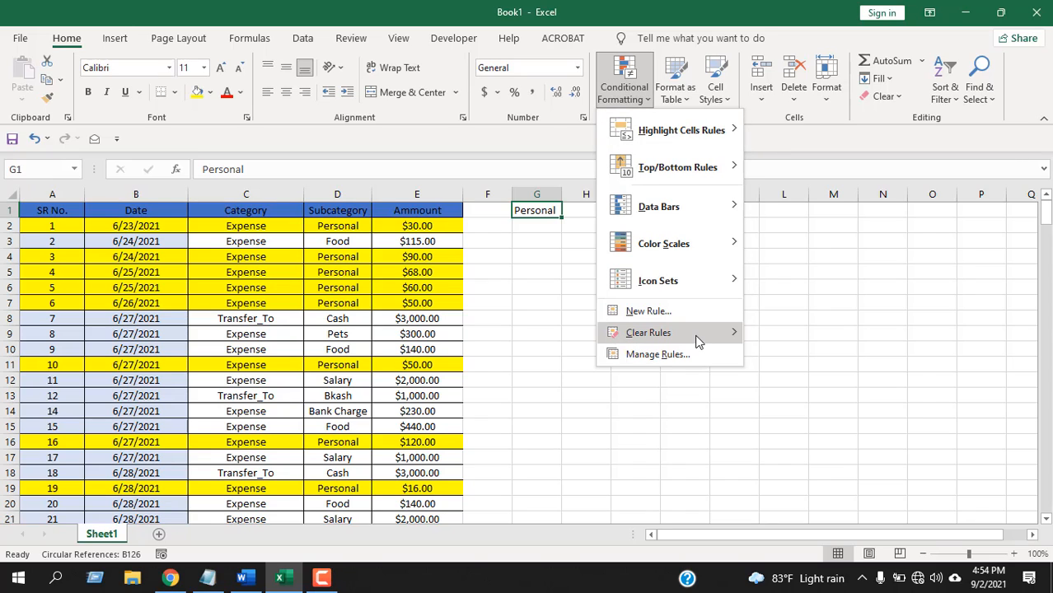
mouse_move(700, 334)
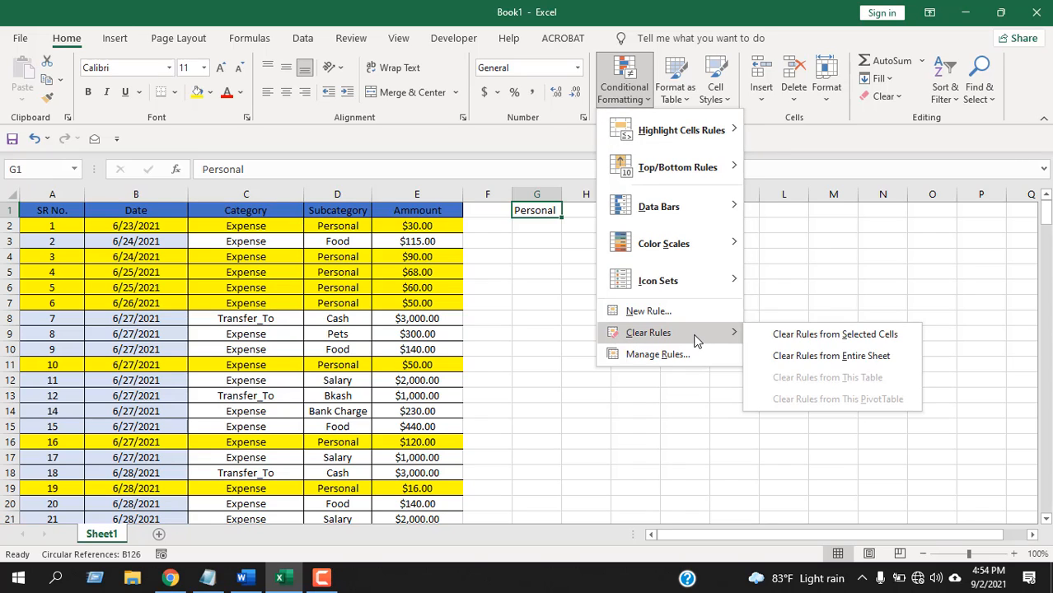
click(855, 371)
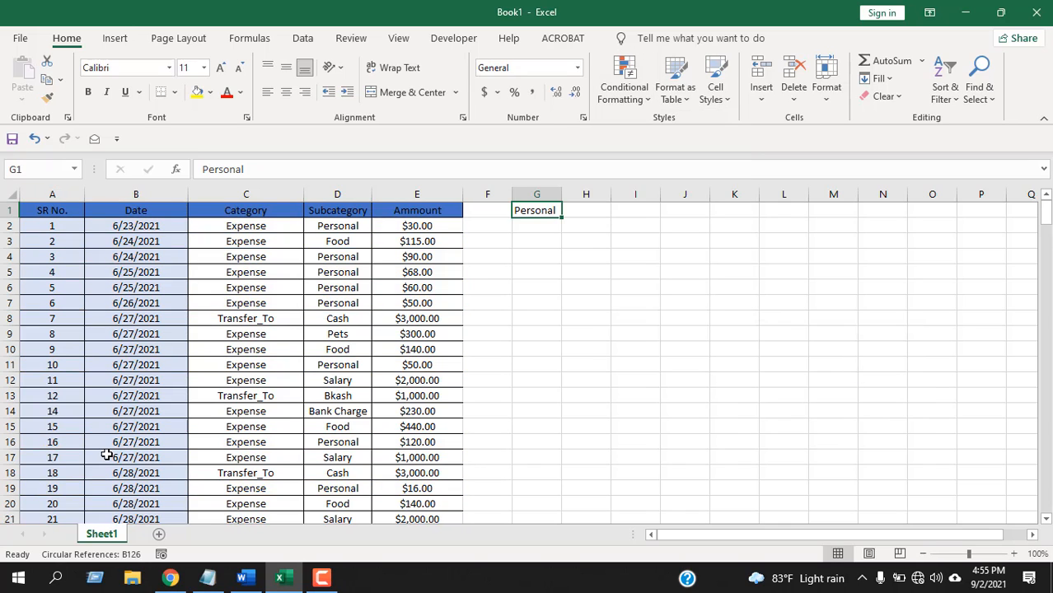
Start a new conditional formatting rule for the whole worksheet that uses a formula to determine which cells to format.
click(9, 193)
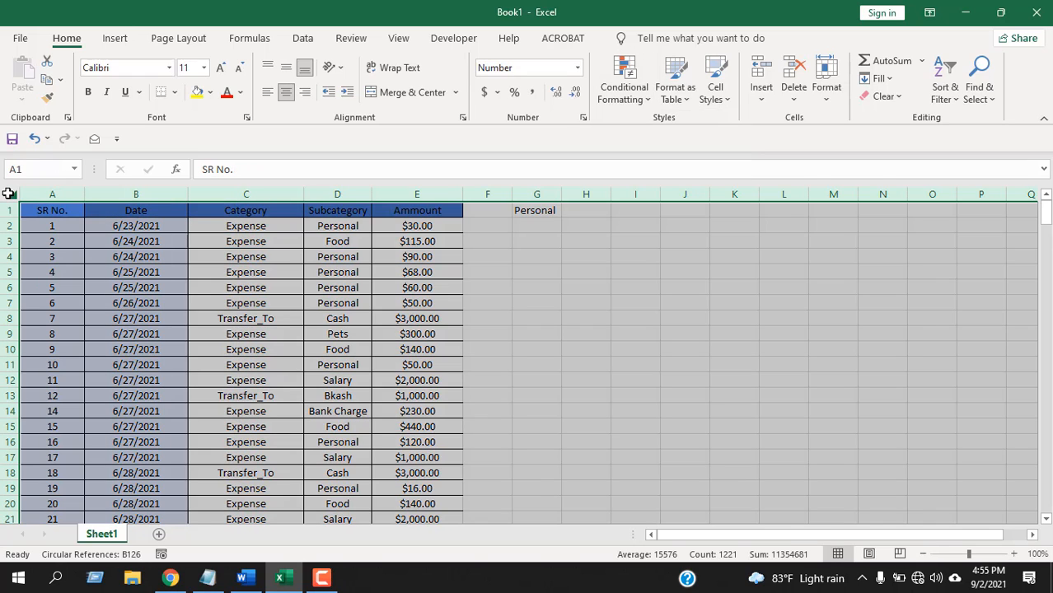
click(611, 98)
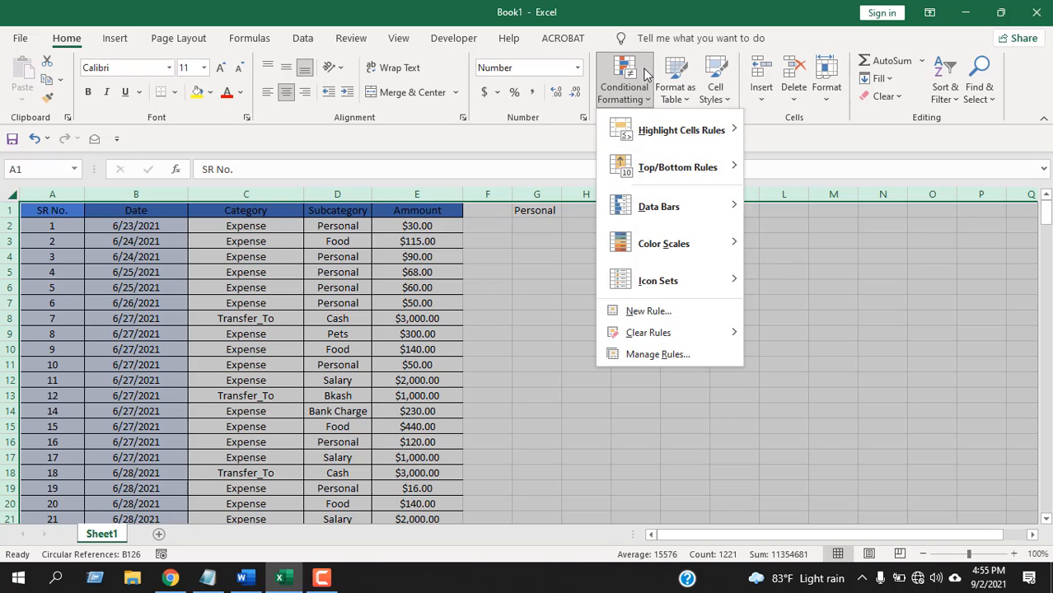
click(711, 312)
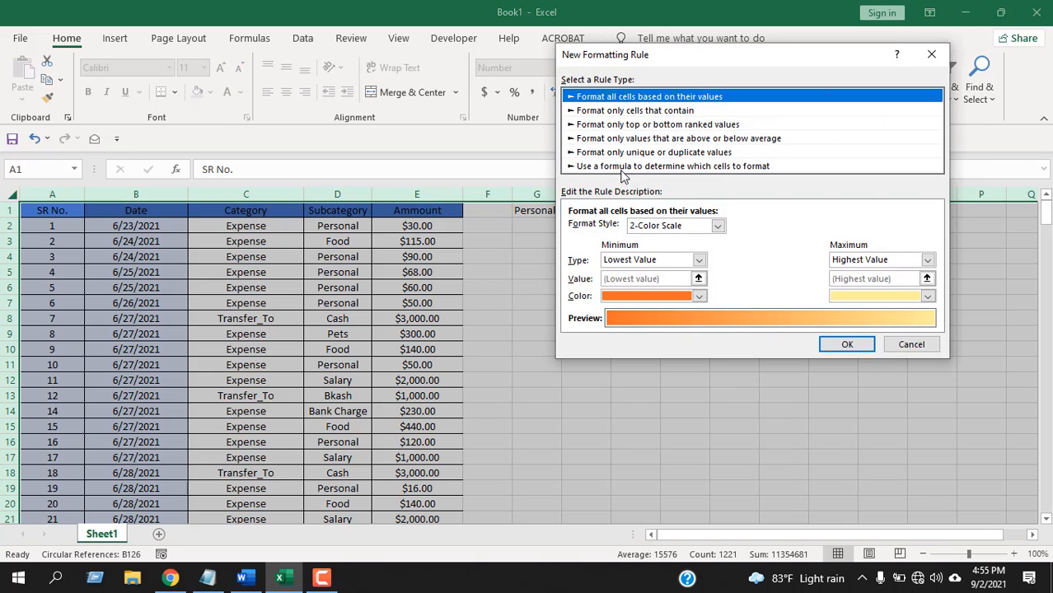
click(622, 168)
Set the rule's formula to =$D2=$G$1, referencing the first Subcategory cell and the lookup cell.
click(627, 233)
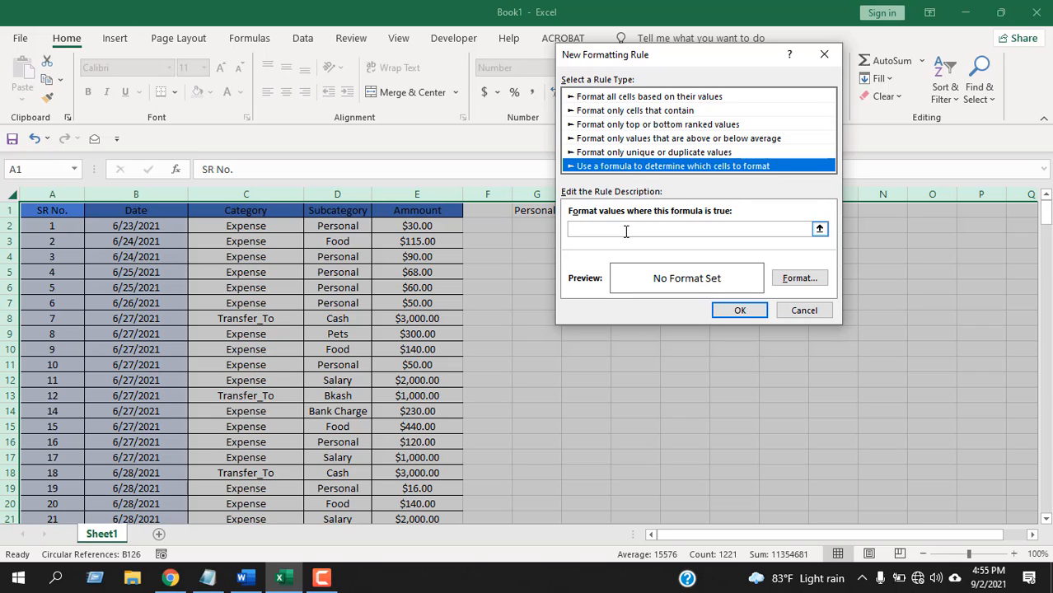
click(353, 227)
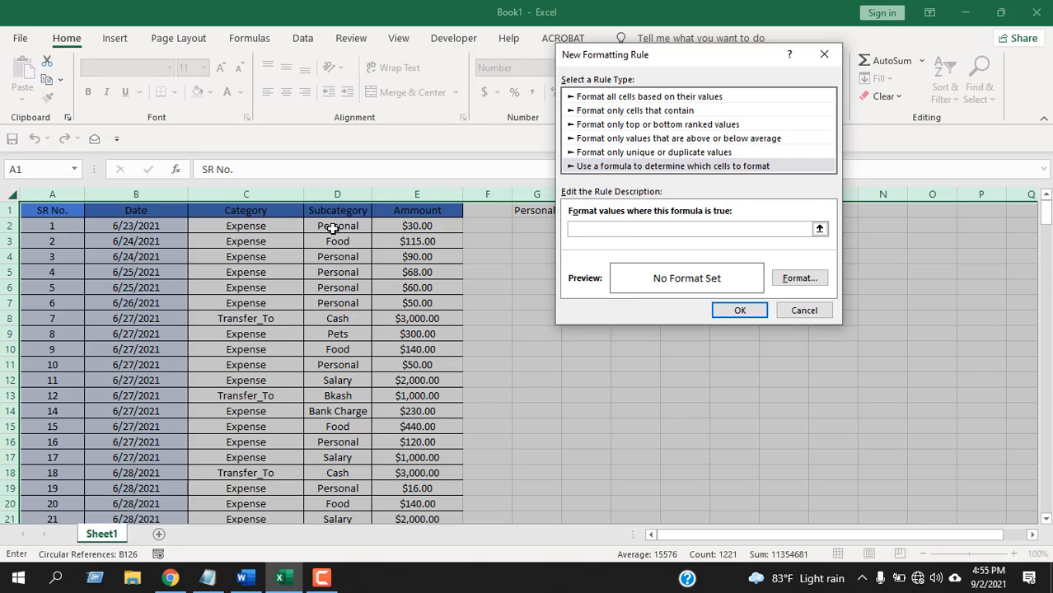
key(F4)
key(F4)
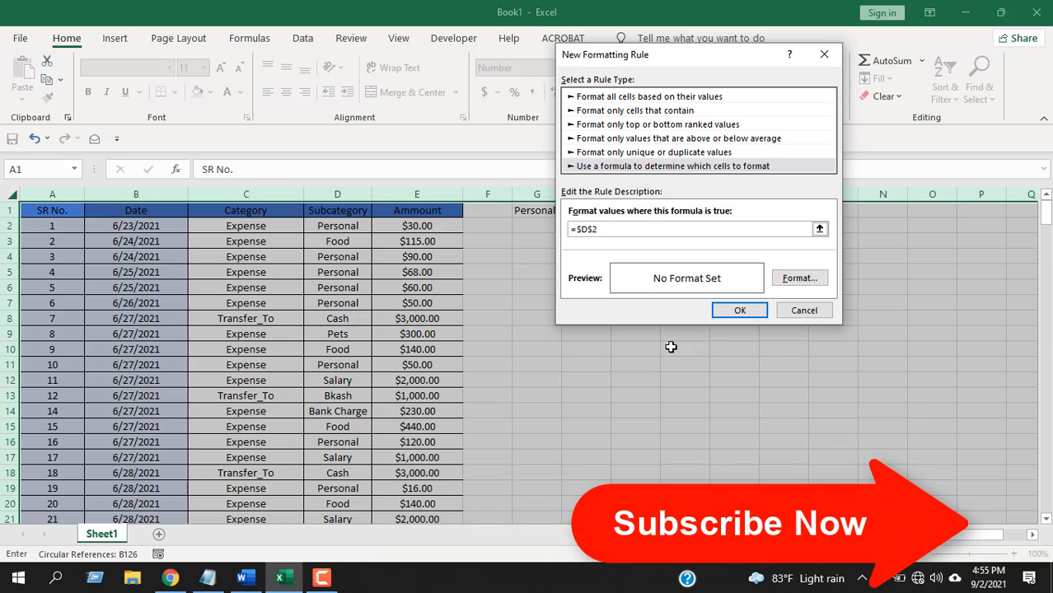
click(623, 230)
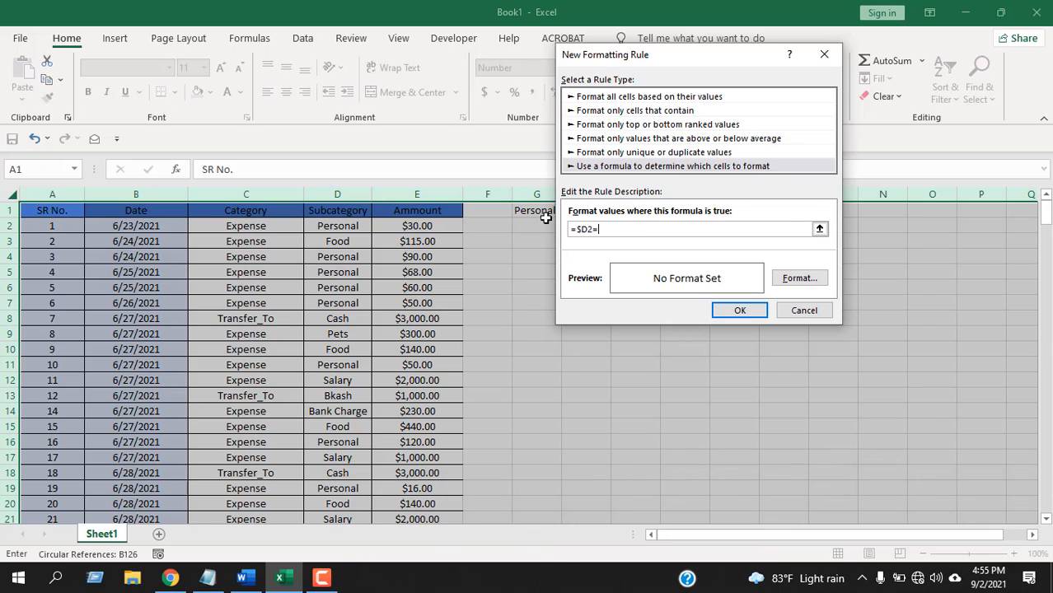
drag(649, 56, 725, 54)
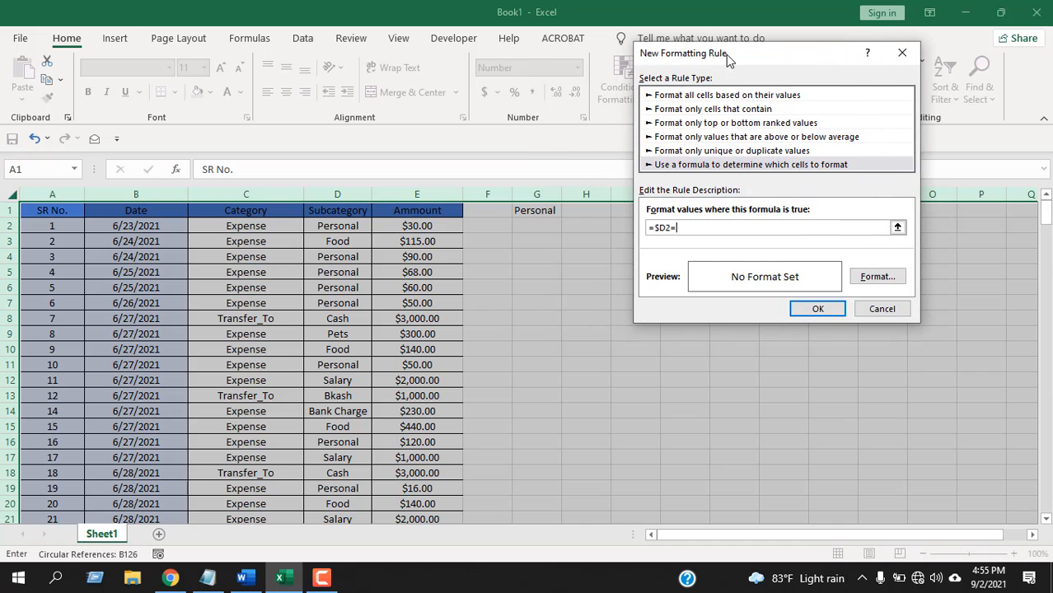
click(541, 210)
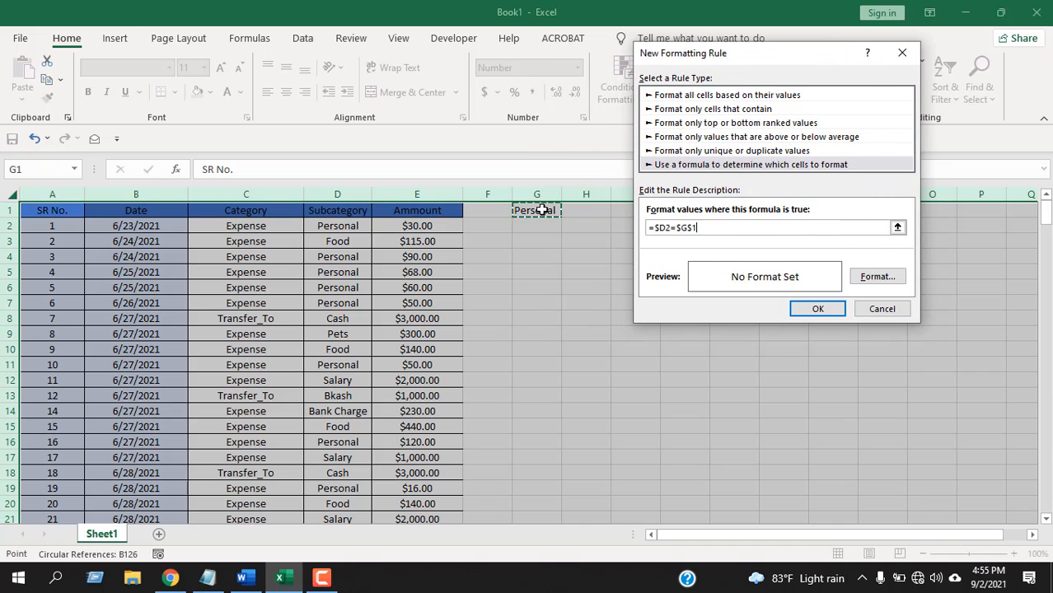
Give the rule a bright yellow background fill and apply it to the whole sheet.
click(875, 277)
click(615, 190)
click(857, 384)
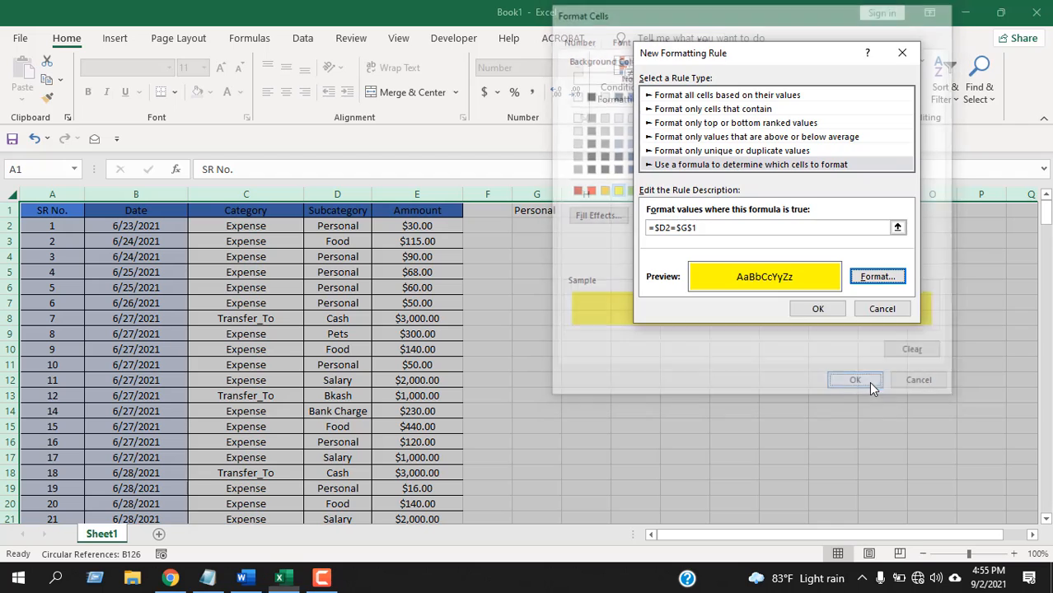
click(813, 308)
click(644, 331)
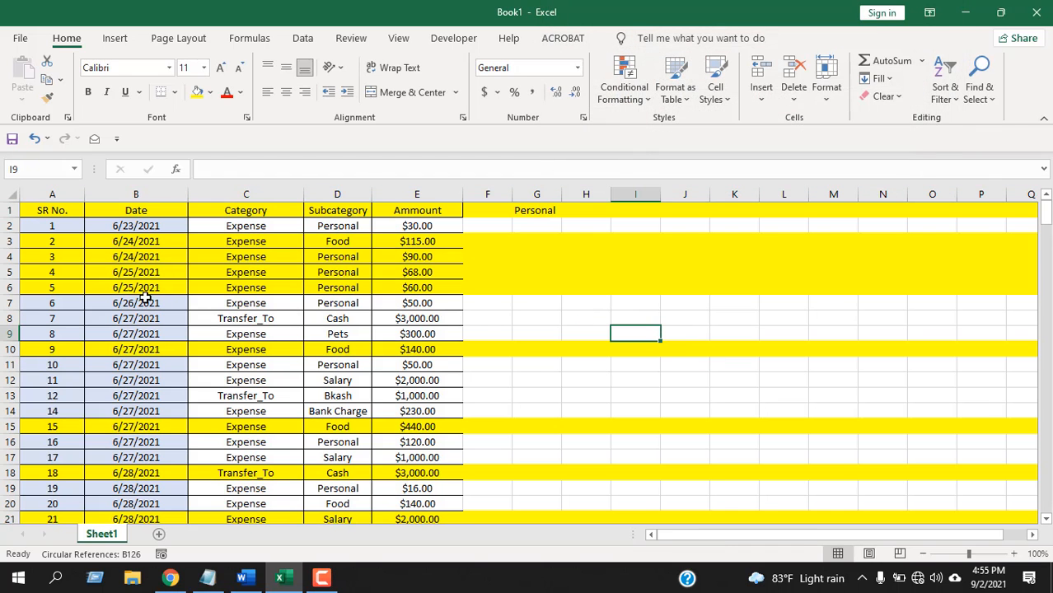
Change the lookup value in cell G1 to Food and check the row highlighting across the sheet.
drag(789, 533, 715, 541)
click(550, 210)
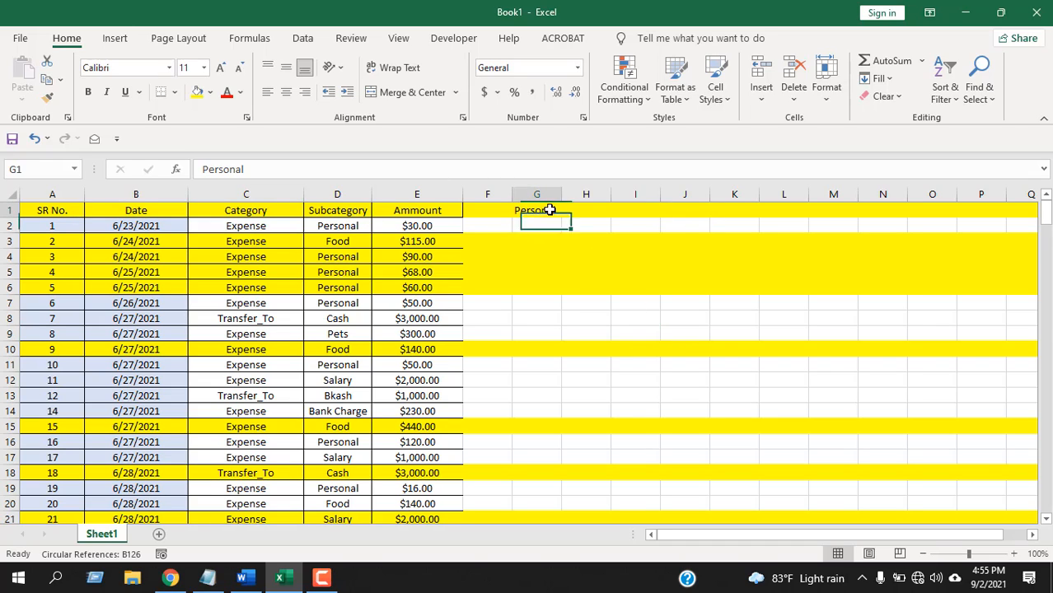
text(Food)
key(Return)
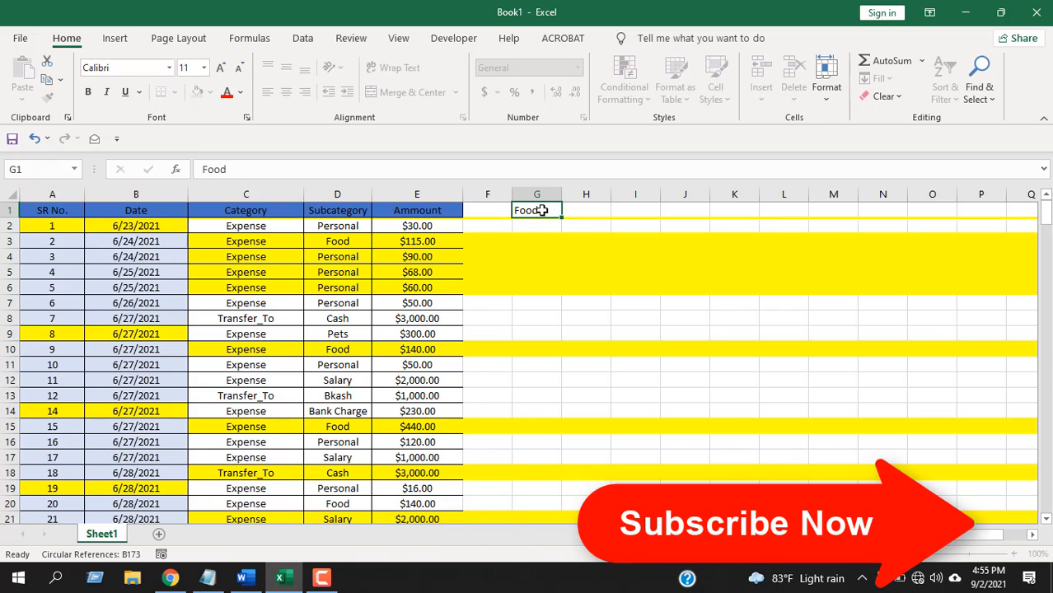
key(Return)
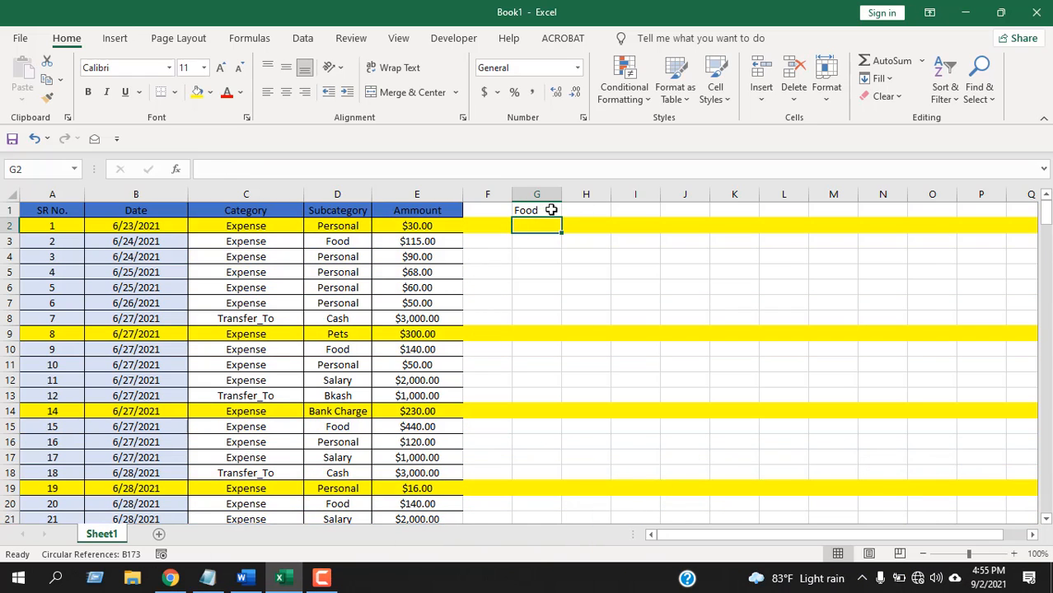
Re-enter the lookup value in cell G1 in capitals as FOOD.
click(551, 210)
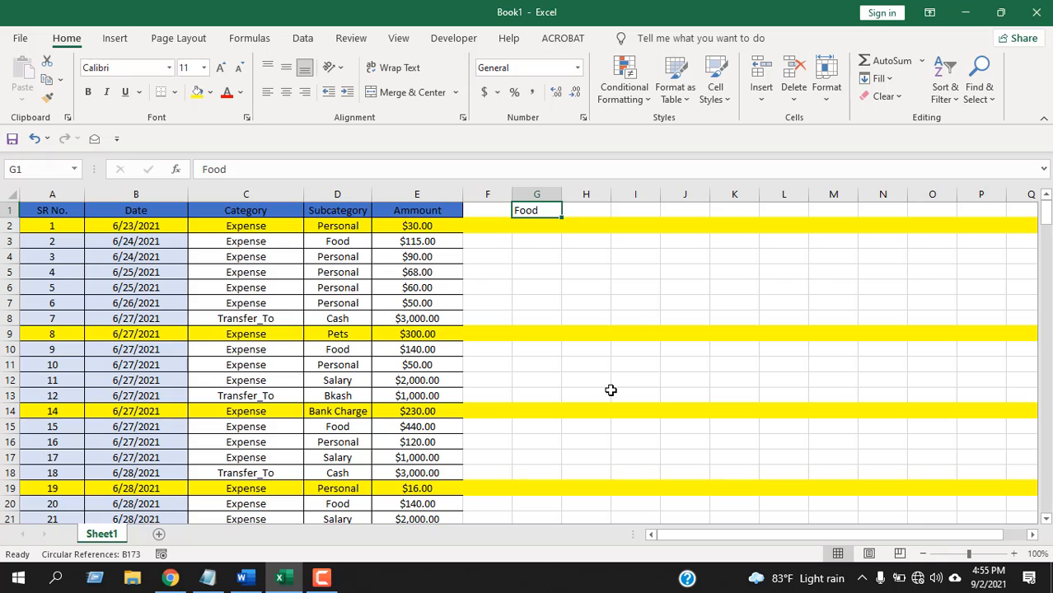
text(FOOD)
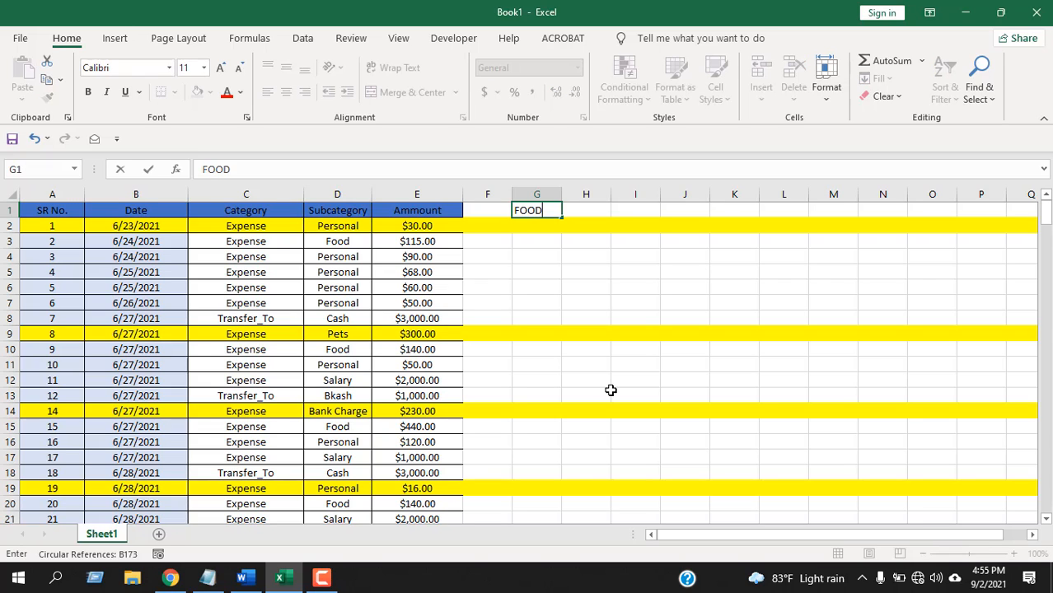
key(Return)
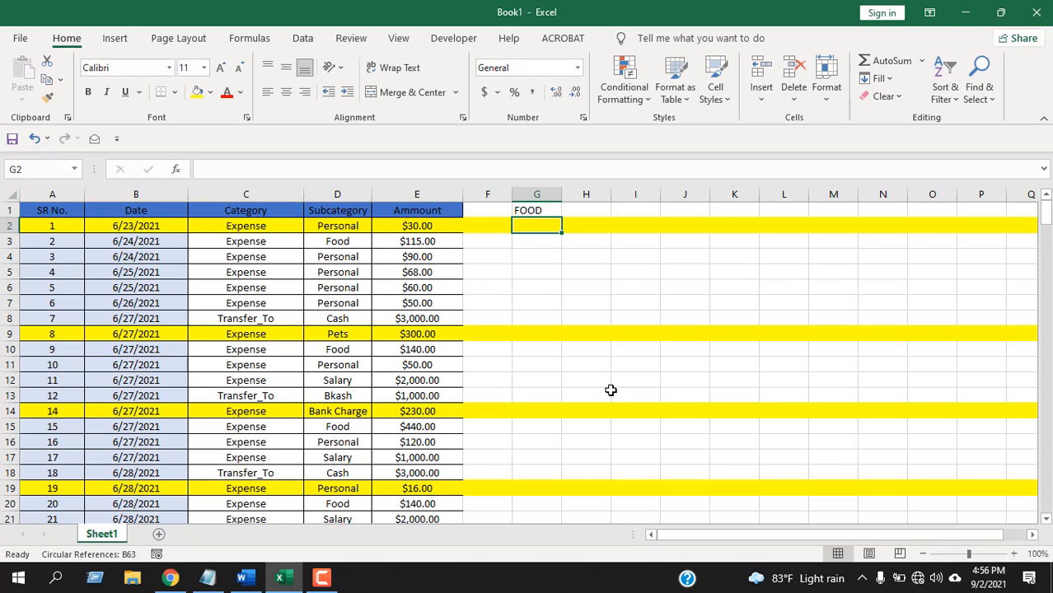